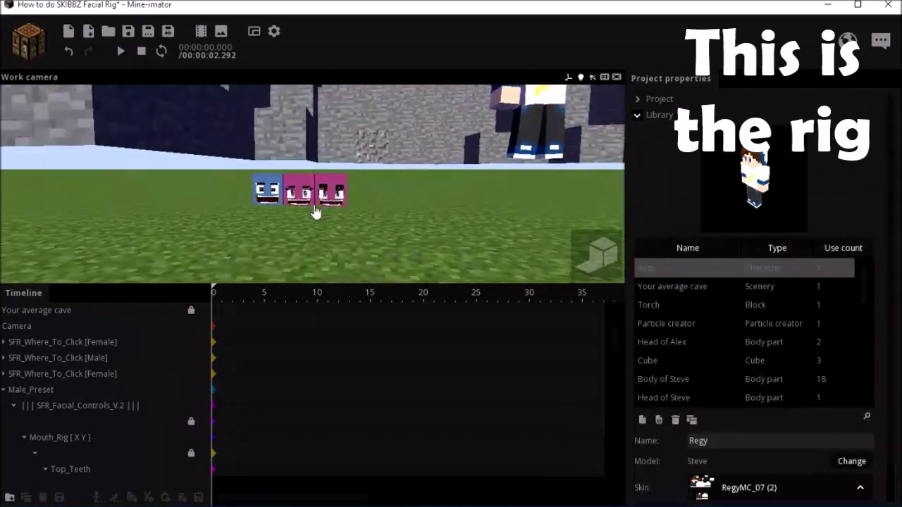
Delete the three SFR_Where_To_Click folders and both female presets, keeping only Male_Preset of the facial rig
{"action": "scroll", "coordinate": [322, 211], "scroll_direction": "down", "scroll_amount": 6}
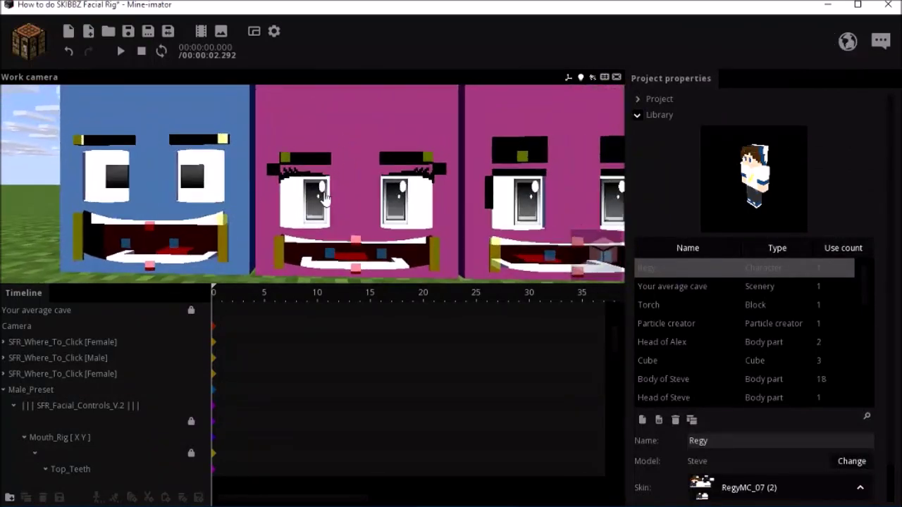
{"action": "left_click", "coordinate": [69, 406]}
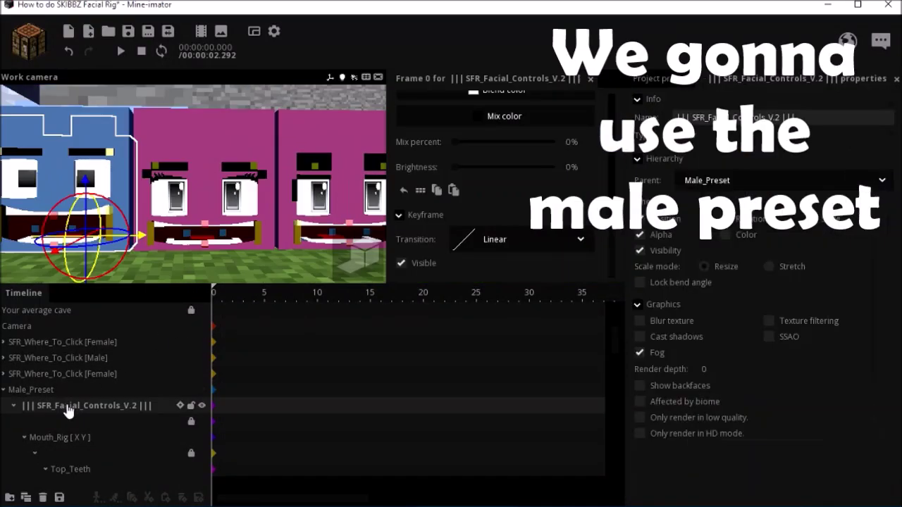
{"action": "scroll", "coordinate": [94, 406], "scroll_direction": "down", "scroll_amount": 1}
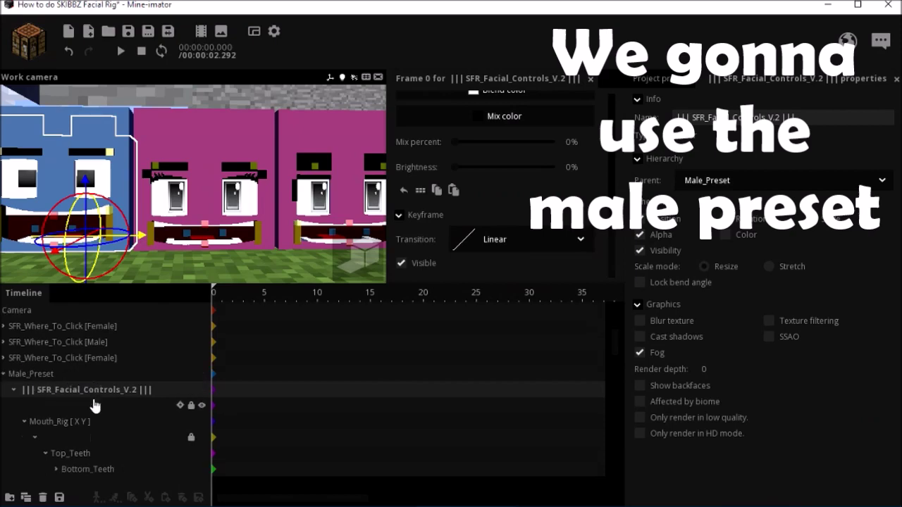
{"action": "left_click", "coordinate": [2, 375]}
{"action": "left_click", "coordinate": [34, 376]}
{"action": "left_click", "coordinate": [2, 391]}
{"action": "left_click", "coordinate": [4, 407]}
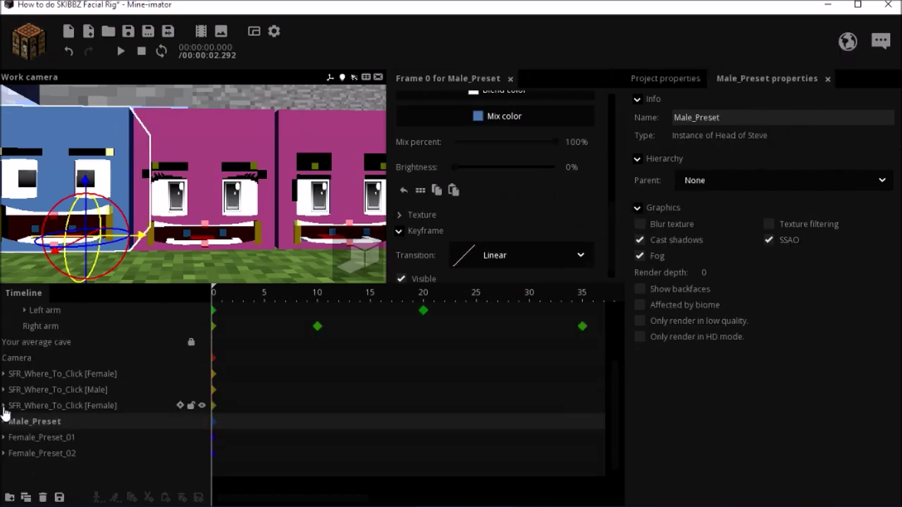
{"action": "left_click_drag", "start_coordinate": [137, 374], "coordinate": [99, 413]}
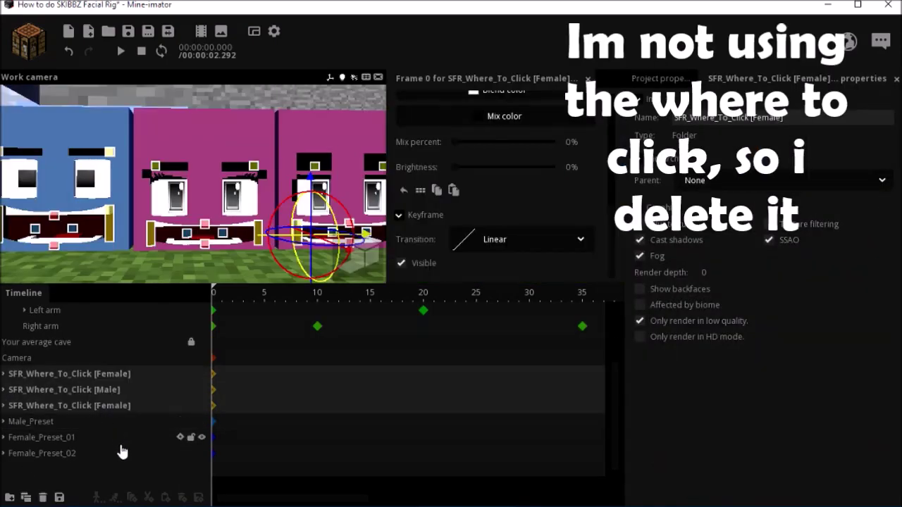
{"action": "left_click", "coordinate": [43, 497]}
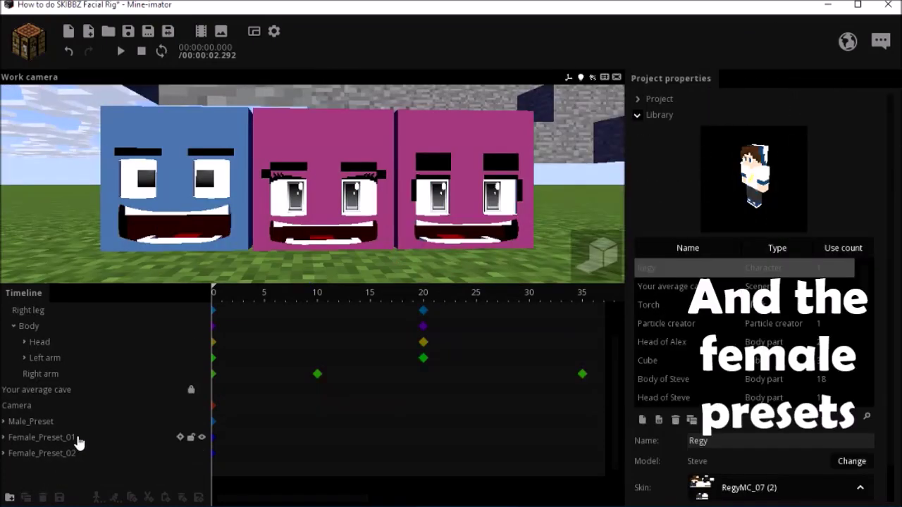
{"action": "left_click_drag", "start_coordinate": [109, 449], "coordinate": [54, 479]}
{"action": "left_click", "coordinate": [39, 498]}
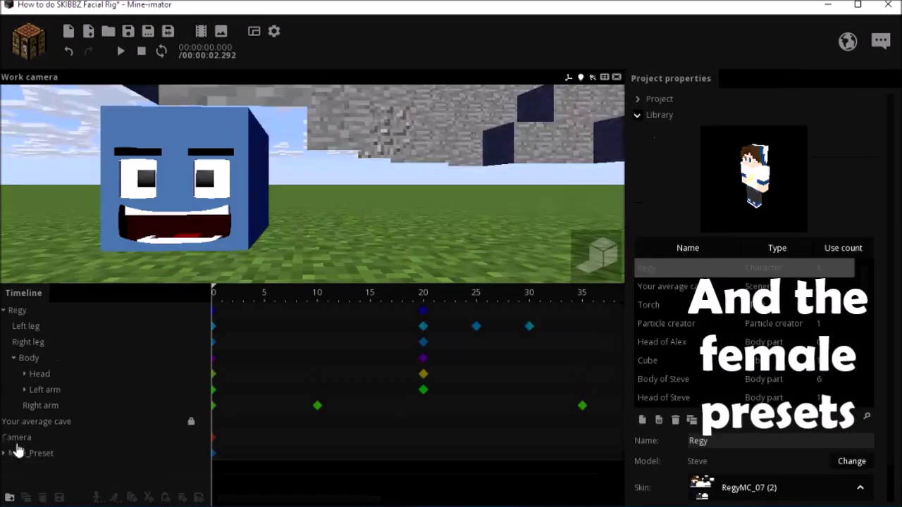
Parent the SFR_Facial_Controls_V.2 folder to Regy's Head and delete the leftover Male_Preset head
{"action": "left_click", "coordinate": [4, 453]}
{"action": "left_click", "coordinate": [14, 470]}
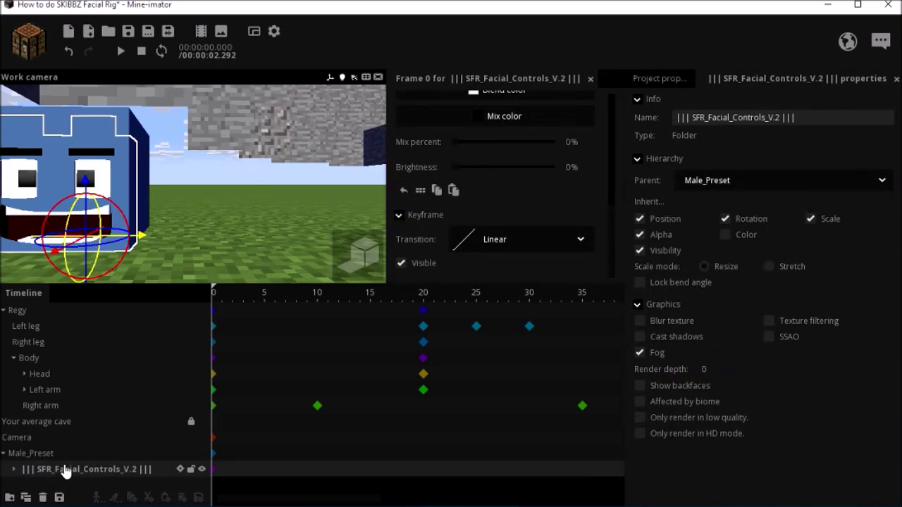
{"action": "left_click", "coordinate": [717, 183]}
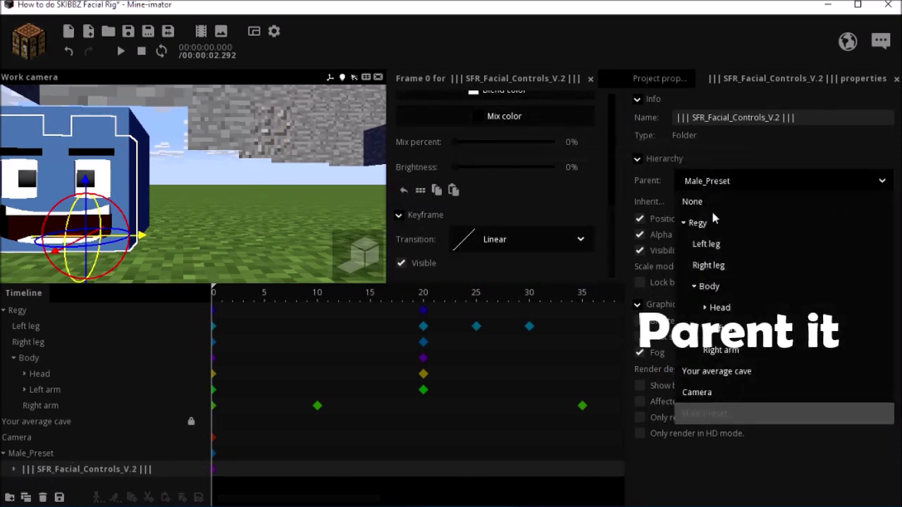
{"action": "left_click", "coordinate": [718, 308]}
{"action": "left_click", "coordinate": [35, 453]}
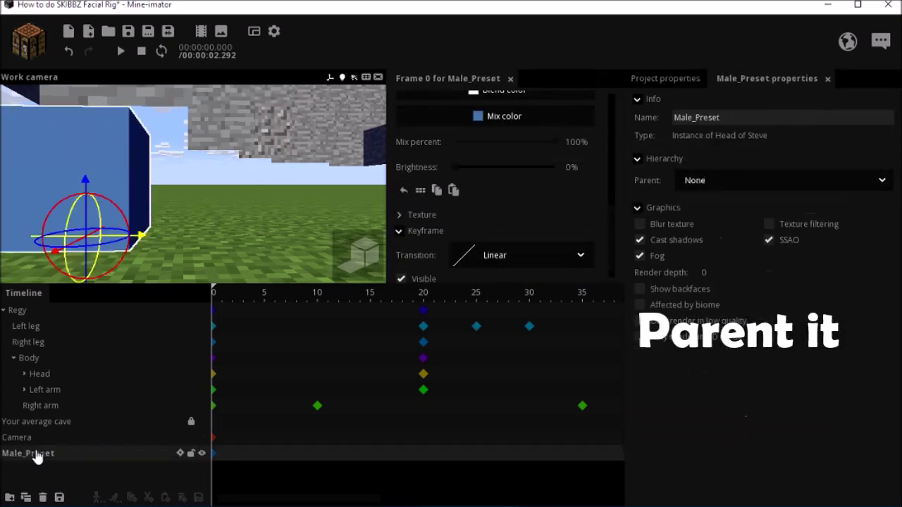
{"action": "left_click", "coordinate": [41, 498]}
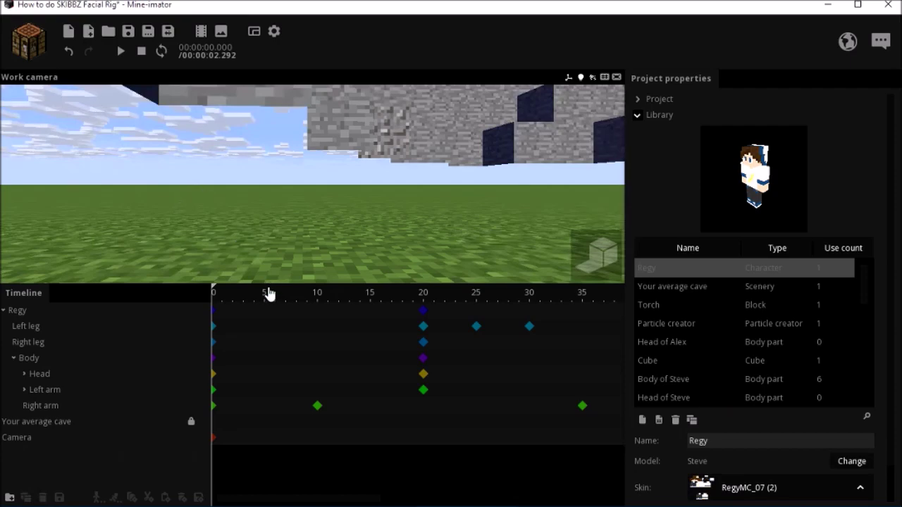
Move the SFR_Facial_Controls_V.2 folder sideways off Regy's head so the rig stands beside the skin's face
{"action": "left_click_drag", "start_coordinate": [267, 286], "coordinate": [278, 368]}
{"action": "right_click_drag", "start_coordinate": [273, 302], "coordinate": [282, 293]}
{"action": "left_click", "coordinate": [323, 257]}
{"action": "left_click", "coordinate": [167, 178]}
{"action": "right_click_drag", "start_coordinate": [167, 177], "coordinate": [194, 235]}
{"action": "key", "text": "w"}
{"action": "left_click", "coordinate": [312, 232]}
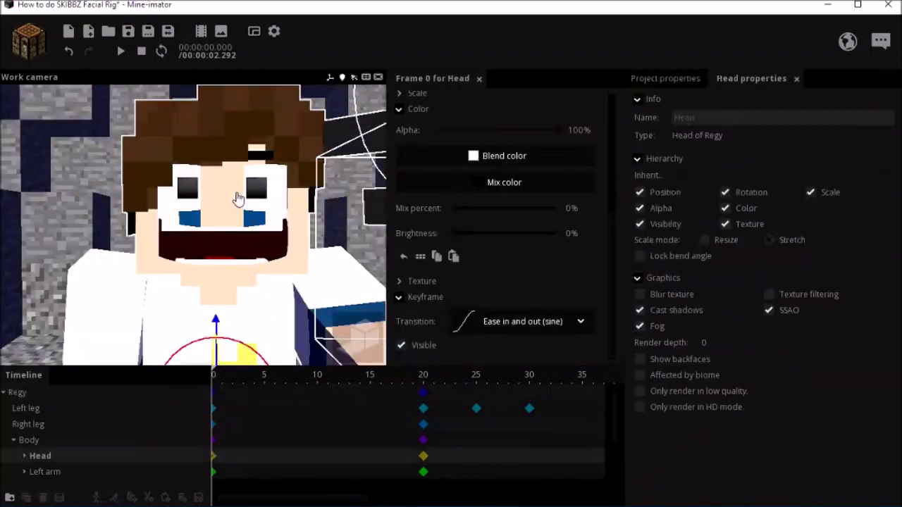
{"action": "left_click", "coordinate": [69, 474]}
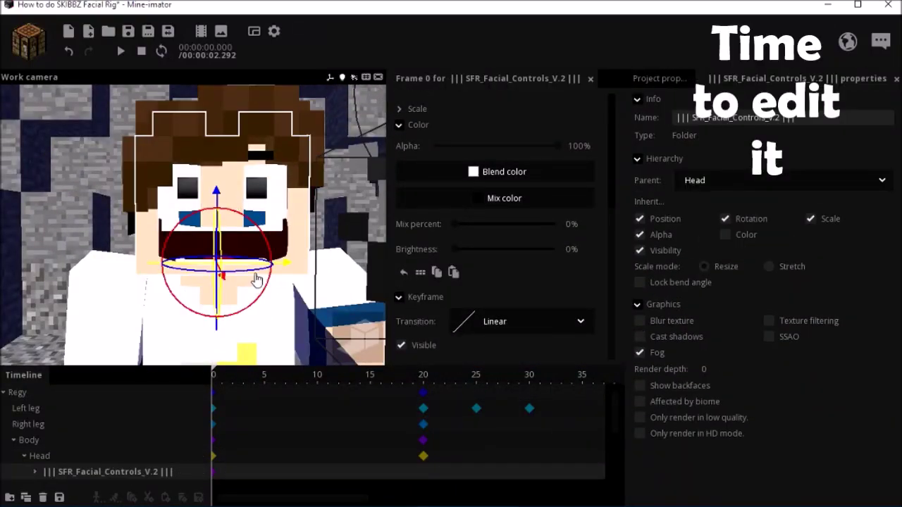
{"action": "left_click_drag", "start_coordinate": [287, 267], "coordinate": [83, 284]}
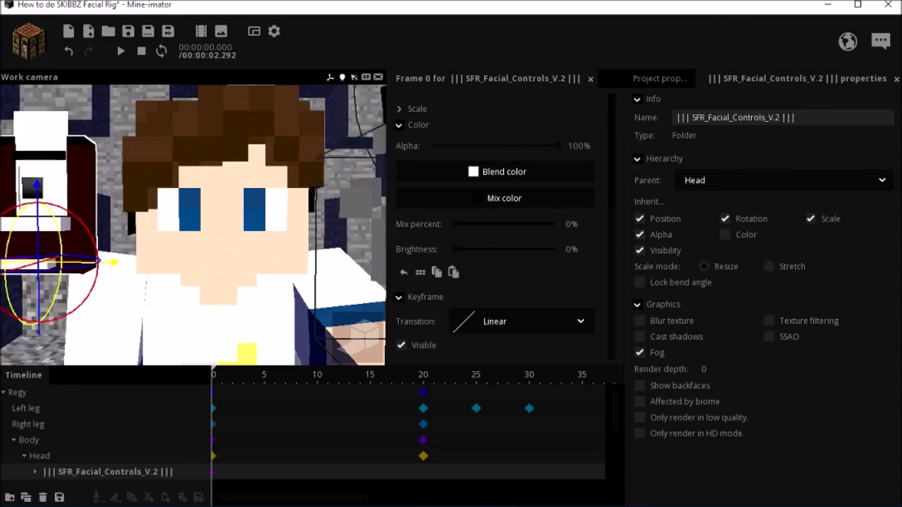
Compare the facial rig with the skin's face and examine the parts nested under Head and SFR_Facial_Controls_V.2
{"action": "right_click_drag", "start_coordinate": [203, 162], "coordinate": [162, 148]}
{"action": "left_click", "coordinate": [203, 140]}
{"action": "left_click_drag", "start_coordinate": [203, 141], "coordinate": [241, 149]}
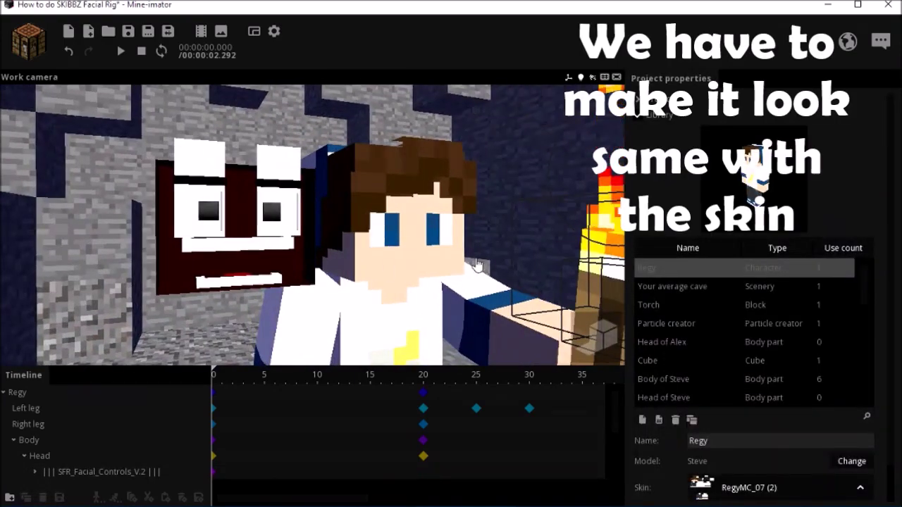
{"action": "left_click_drag", "start_coordinate": [208, 287], "coordinate": [233, 277]}
{"action": "scroll", "coordinate": [232, 276], "scroll_direction": "up", "scroll_amount": 3}
{"action": "right_click_drag", "start_coordinate": [233, 275], "coordinate": [261, 261]}
{"action": "scroll", "coordinate": [259, 258], "scroll_direction": "down", "scroll_amount": 4}
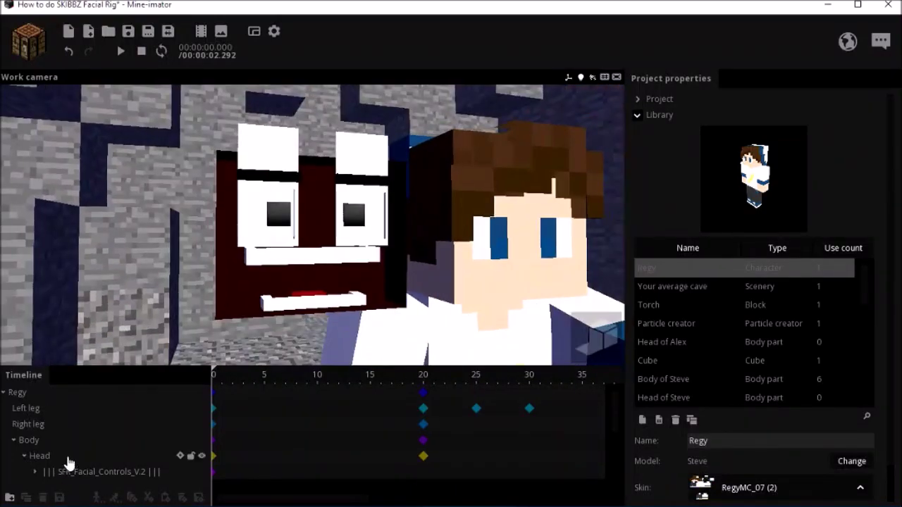
{"action": "left_click", "coordinate": [67, 457]}
{"action": "scroll", "coordinate": [67, 458], "scroll_direction": "down", "scroll_amount": 1}
{"action": "left_click", "coordinate": [82, 445]}
{"action": "scroll", "coordinate": [83, 450], "scroll_direction": "down", "scroll_amount": 1}
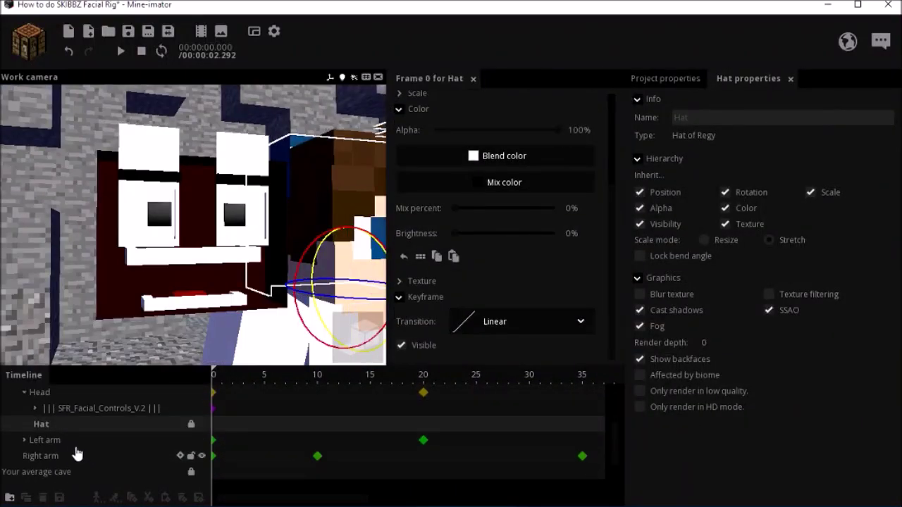
{"action": "left_click", "coordinate": [76, 445]}
{"action": "left_click", "coordinate": [36, 409]}
{"action": "left_click", "coordinate": [80, 441]}
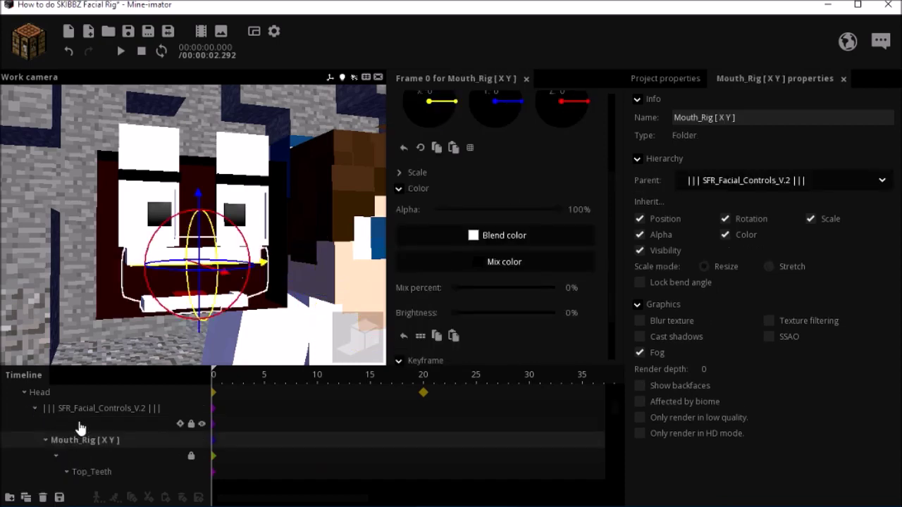
{"action": "left_click", "coordinate": [79, 424]}
{"action": "scroll", "coordinate": [103, 451], "scroll_direction": "down", "scroll_amount": 1}
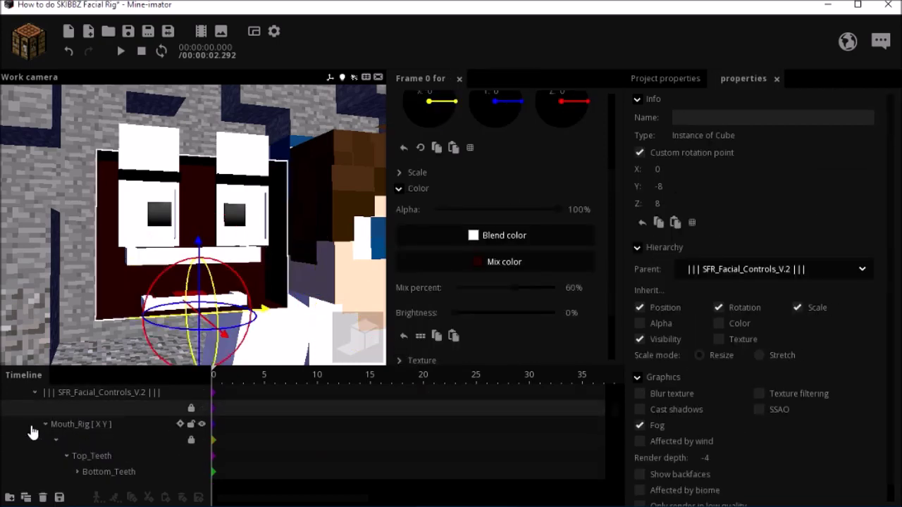
{"action": "left_click", "coordinate": [84, 441]}
{"action": "scroll", "coordinate": [98, 446], "scroll_direction": "down", "scroll_amount": 1}
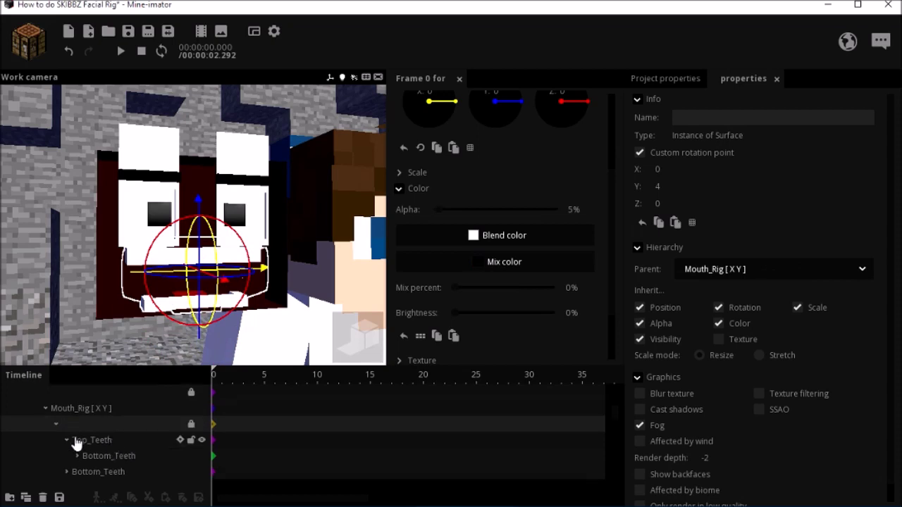
Set the Y position of the Eye_Controls folder to -1 to match the height of the skin's eyes
{"action": "left_click", "coordinate": [45, 408]}
{"action": "left_click", "coordinate": [75, 425]}
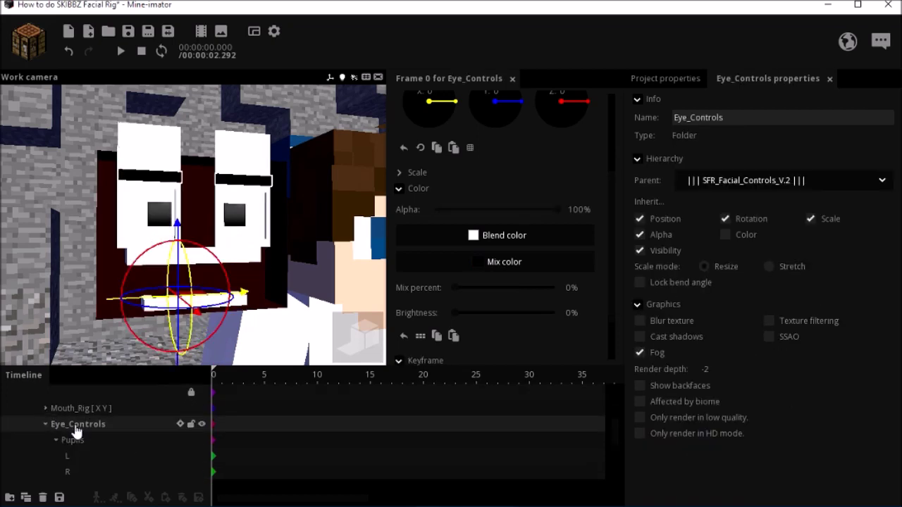
{"action": "left_click_drag", "start_coordinate": [243, 234], "coordinate": [278, 245]}
{"action": "scroll", "coordinate": [219, 243], "scroll_direction": "down", "scroll_amount": 2}
{"action": "left_click_drag", "start_coordinate": [610, 321], "coordinate": [629, 177]}
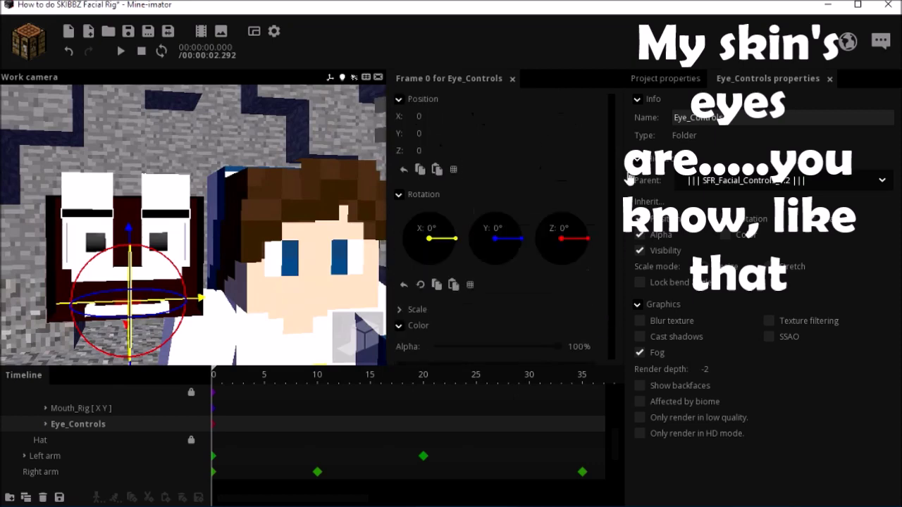
{"action": "left_click", "coordinate": [469, 133]}
{"action": "type", "text": "-"}
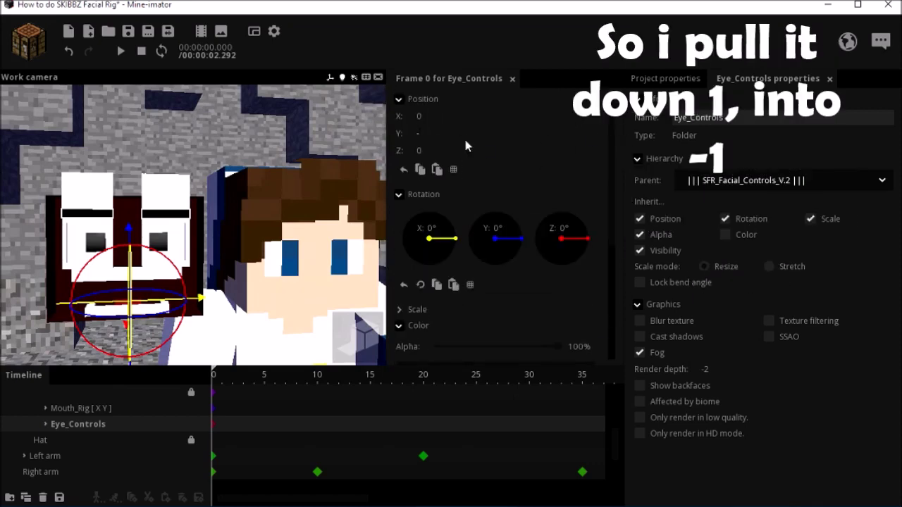
{"action": "type", "text": "1"}
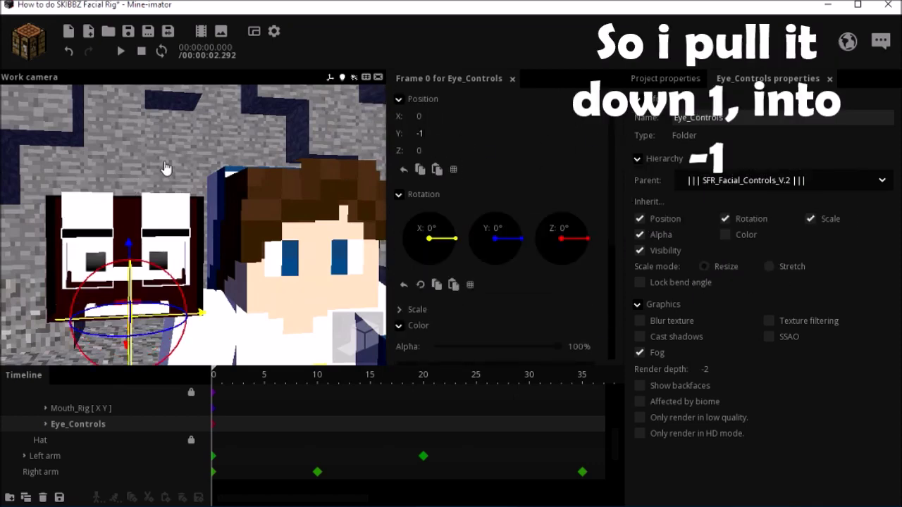
{"action": "left_click", "coordinate": [166, 168]}
Shut the mouth by scaling Mouth_Rig to 0 on the Y axis only, and move it down below the eyes
{"action": "left_click_drag", "start_coordinate": [224, 201], "coordinate": [236, 258]}
{"action": "scroll", "coordinate": [236, 257], "scroll_direction": "up", "scroll_amount": 3}
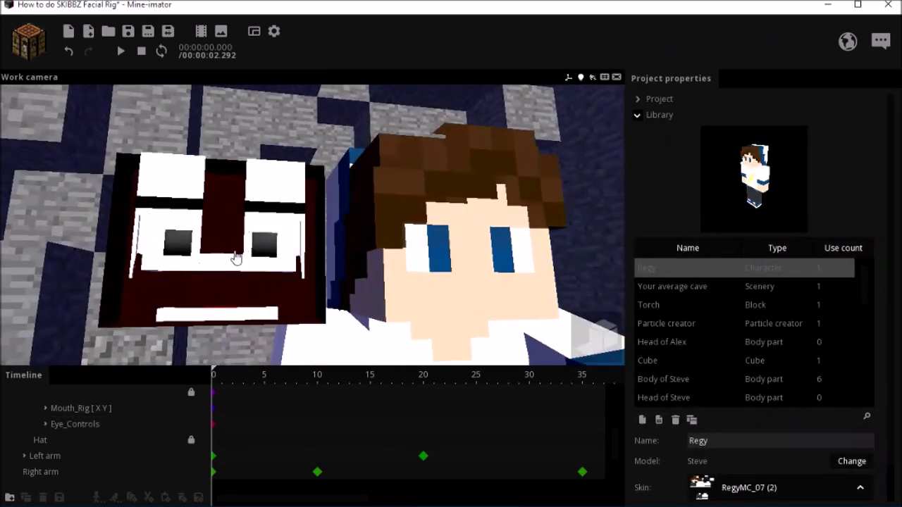
{"action": "scroll", "coordinate": [189, 310], "scroll_direction": "down", "scroll_amount": 4}
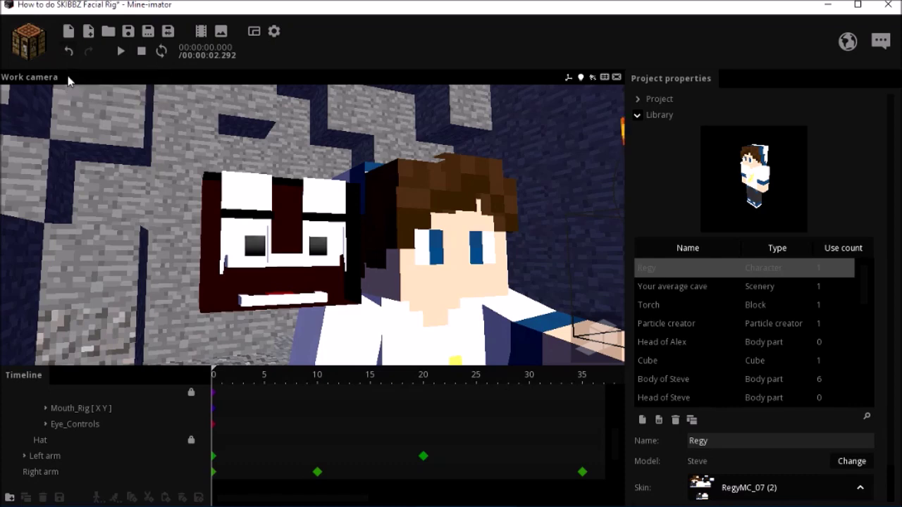
{"action": "left_click", "coordinate": [89, 410]}
{"action": "scroll", "coordinate": [306, 272], "scroll_direction": "up", "scroll_amount": 3}
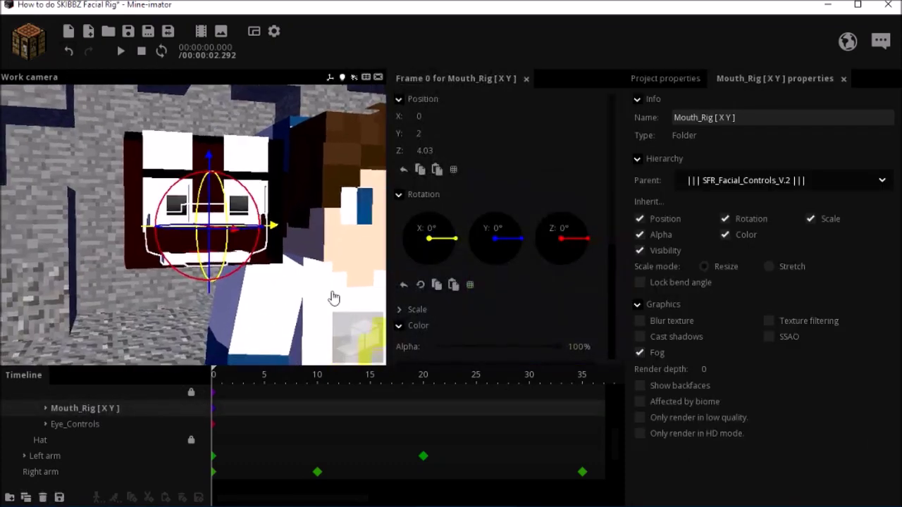
{"action": "scroll", "coordinate": [613, 262], "scroll_direction": "down", "scroll_amount": 3}
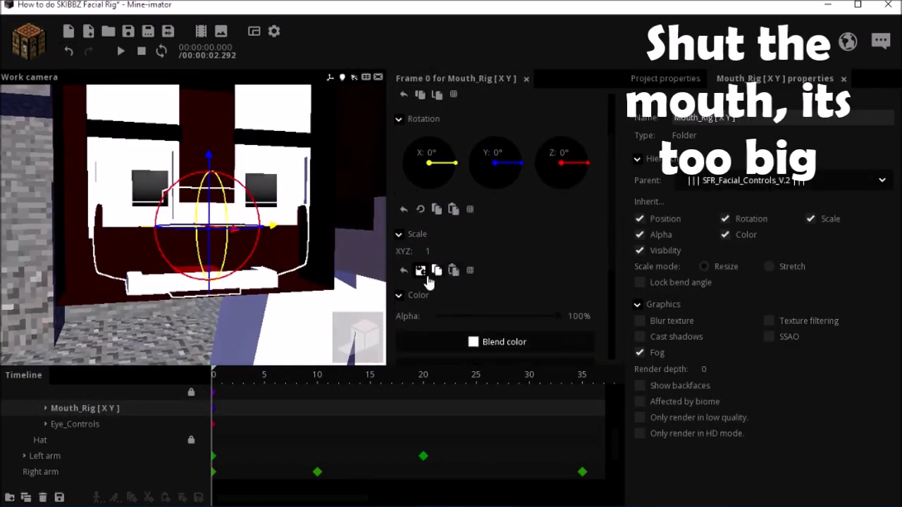
{"action": "left_click", "coordinate": [420, 271]}
{"action": "left_click_drag", "start_coordinate": [426, 269], "coordinate": [91, 167]}
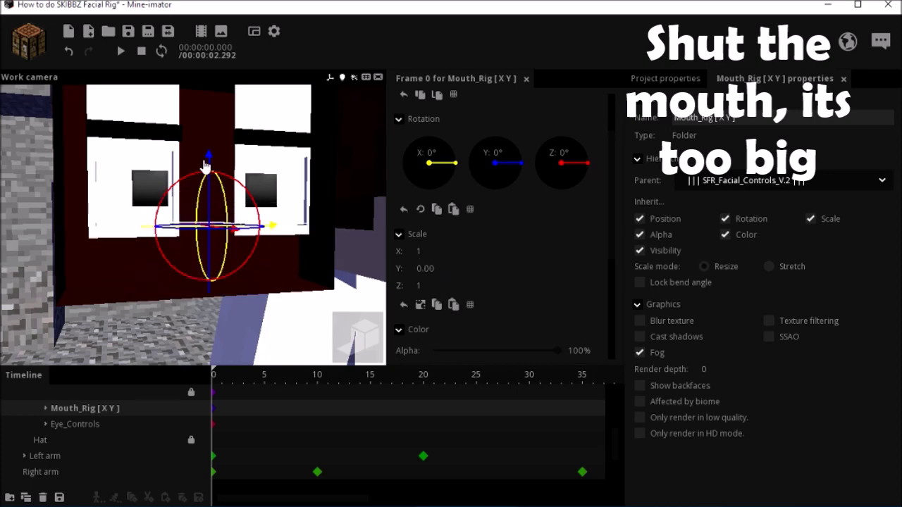
{"action": "left_click_drag", "start_coordinate": [214, 187], "coordinate": [224, 223]}
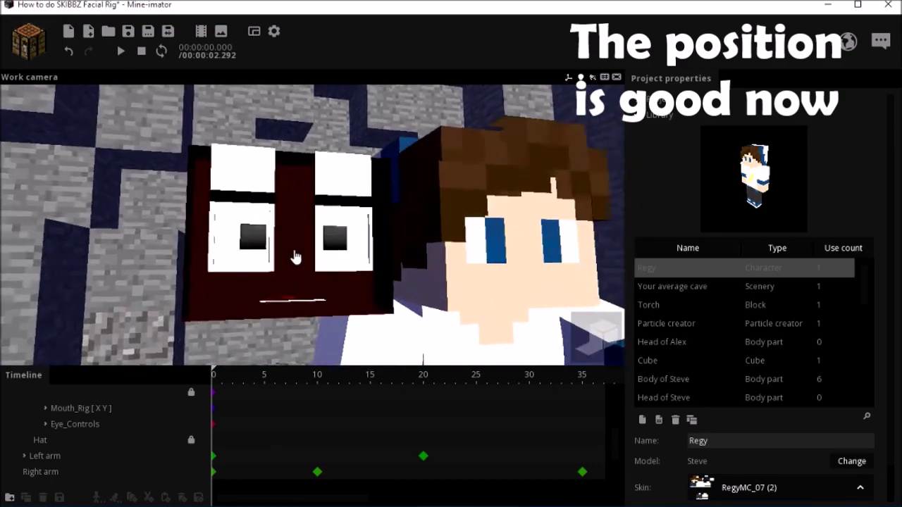
Set the Y scale of the Pupils folder to 2 to match the skin's two-pixel-tall pupils
{"action": "left_click", "coordinate": [117, 252]}
{"action": "left_click", "coordinate": [134, 243]}
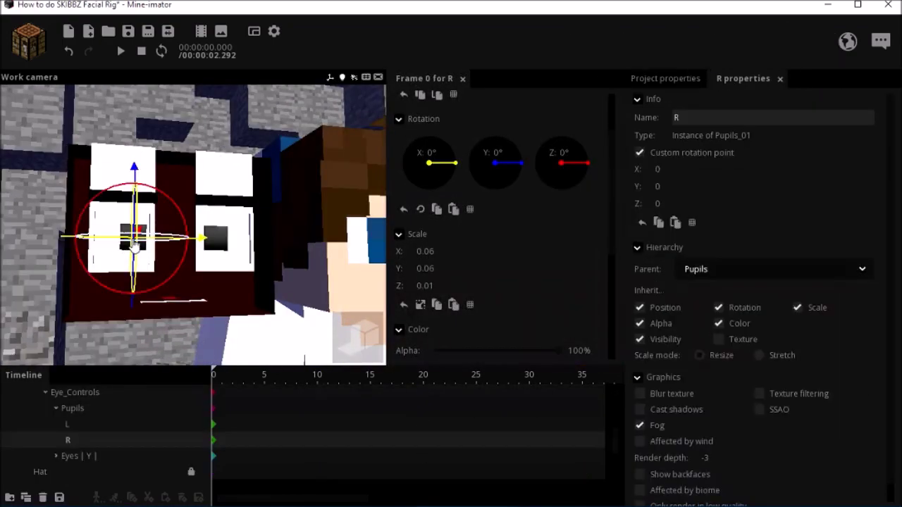
{"action": "left_click", "coordinate": [97, 411]}
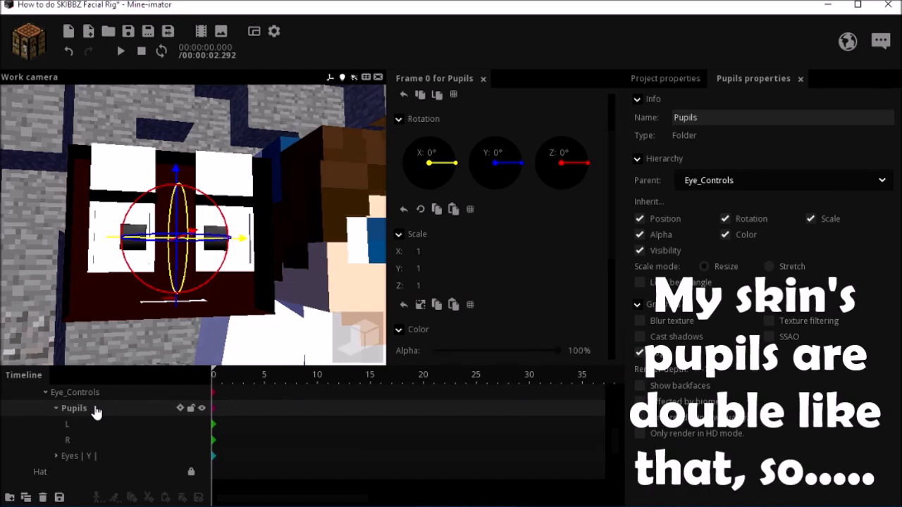
{"action": "right_click_drag", "start_coordinate": [297, 262], "coordinate": [314, 195]}
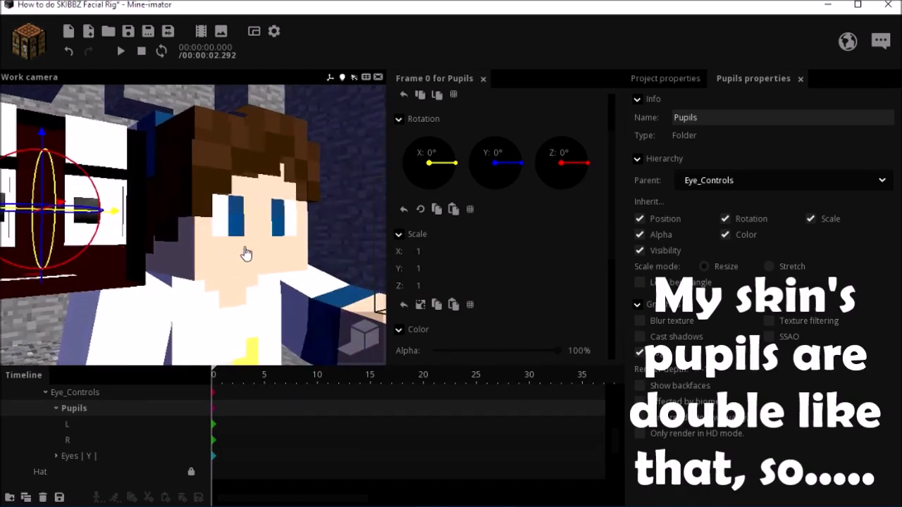
{"action": "right_click_drag", "start_coordinate": [233, 248], "coordinate": [180, 248]}
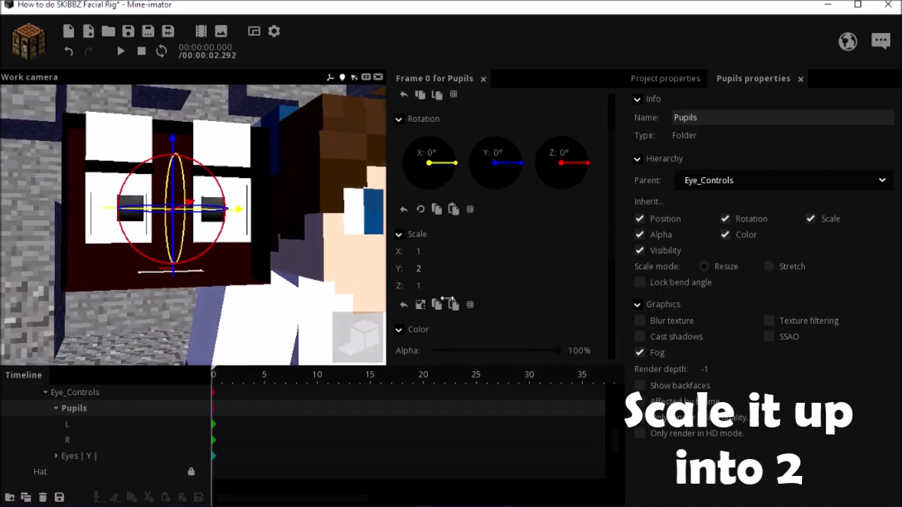
{"action": "left_click", "coordinate": [3, 251]}
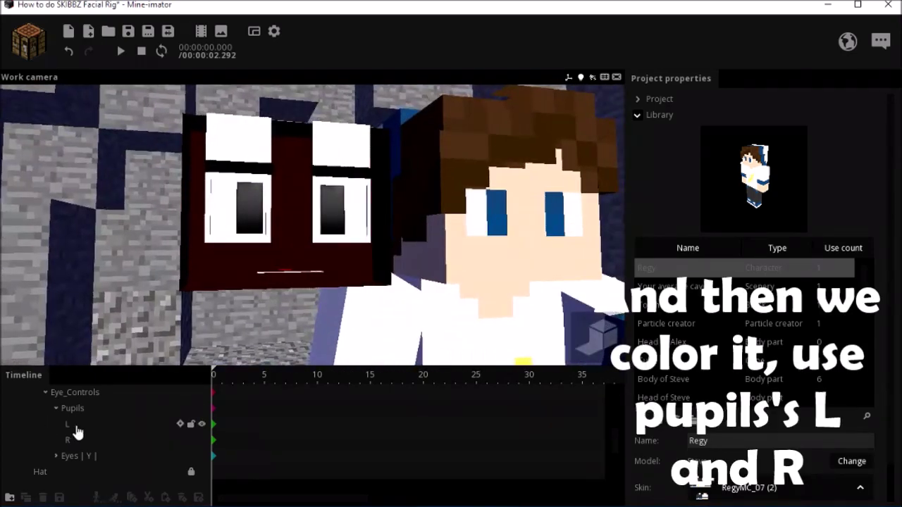
Give both pupils, L and R, a blue mix color with a mix percent of 45%
{"action": "left_click", "coordinate": [152, 440]}
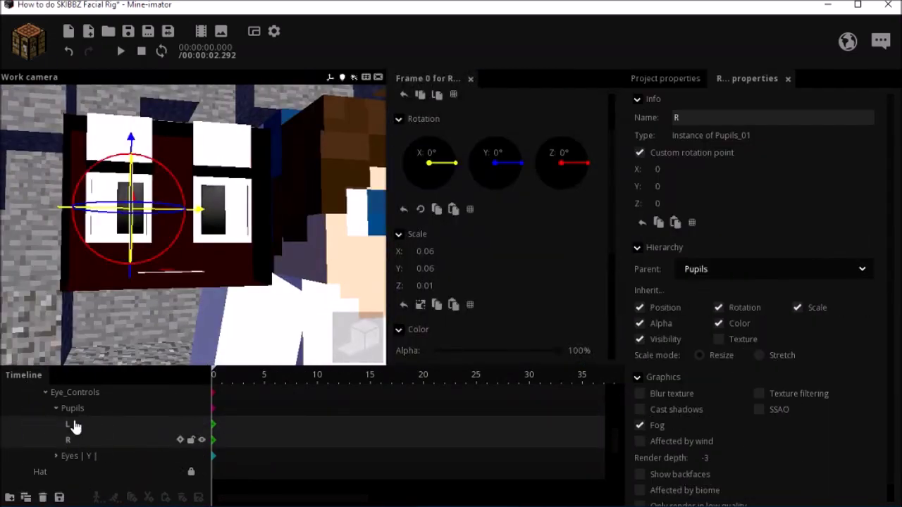
{"action": "scroll", "coordinate": [613, 183], "scroll_direction": "down", "scroll_amount": 5}
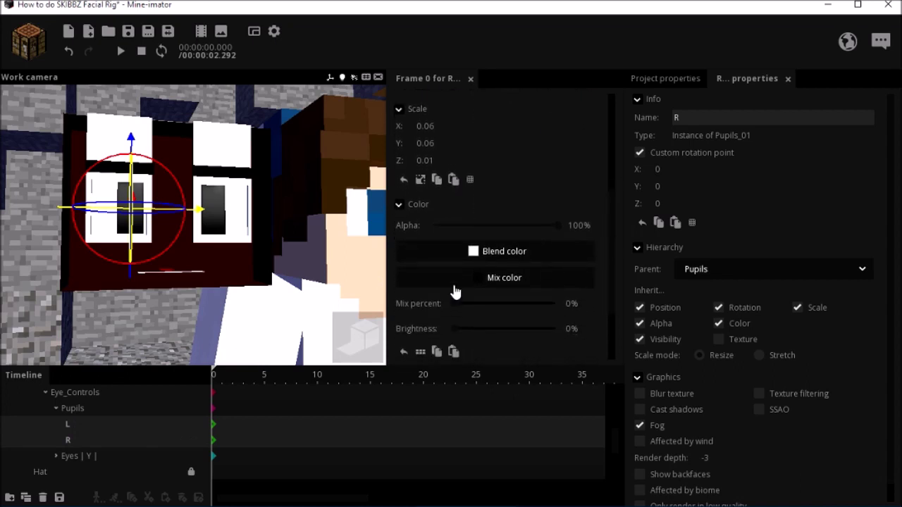
{"action": "left_click", "coordinate": [547, 279]}
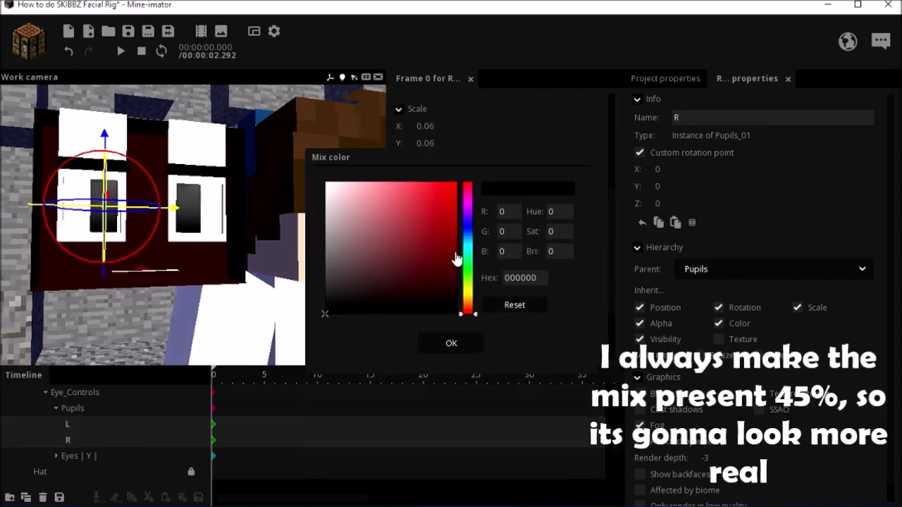
{"action": "left_click", "coordinate": [451, 343]}
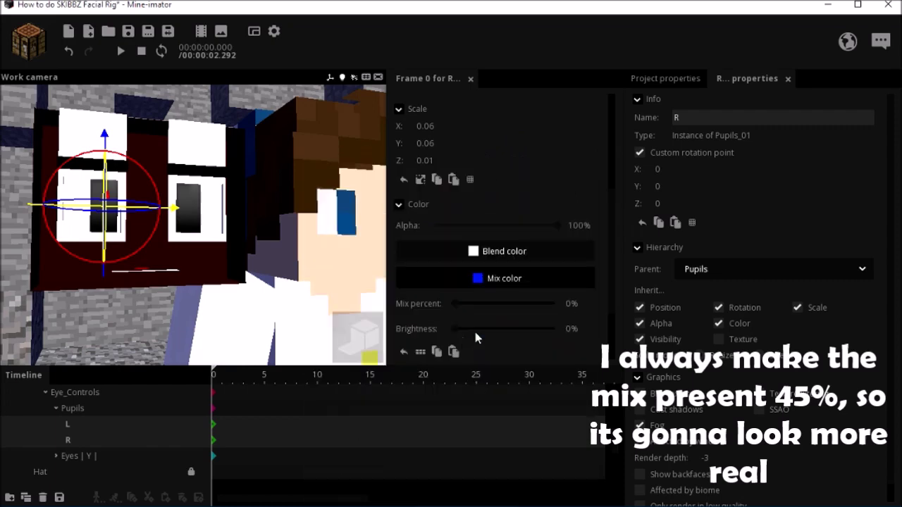
{"action": "type", "text": "45"}
{"action": "key", "text": "Return"}
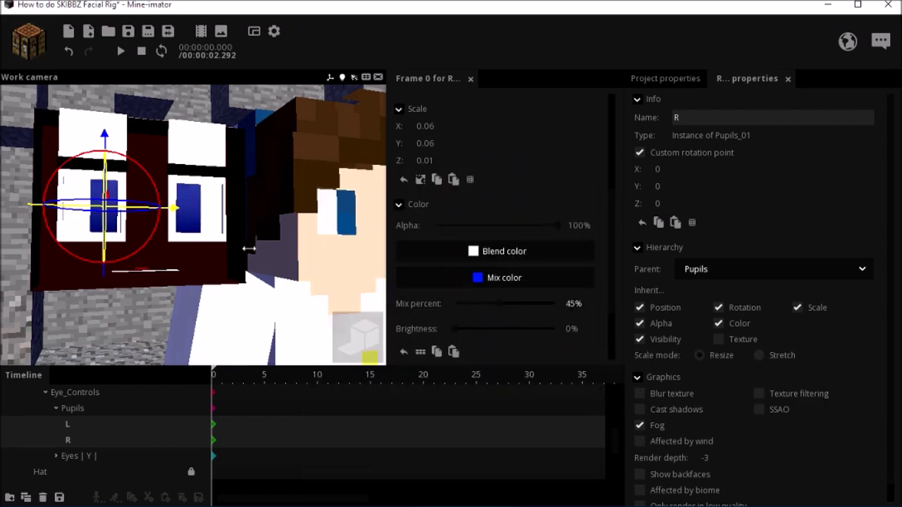
Adjust the hue of the pupils' mix color toward the blue of the skin's eyes and collapse the Pupils folder
{"action": "left_click", "coordinate": [505, 276]}
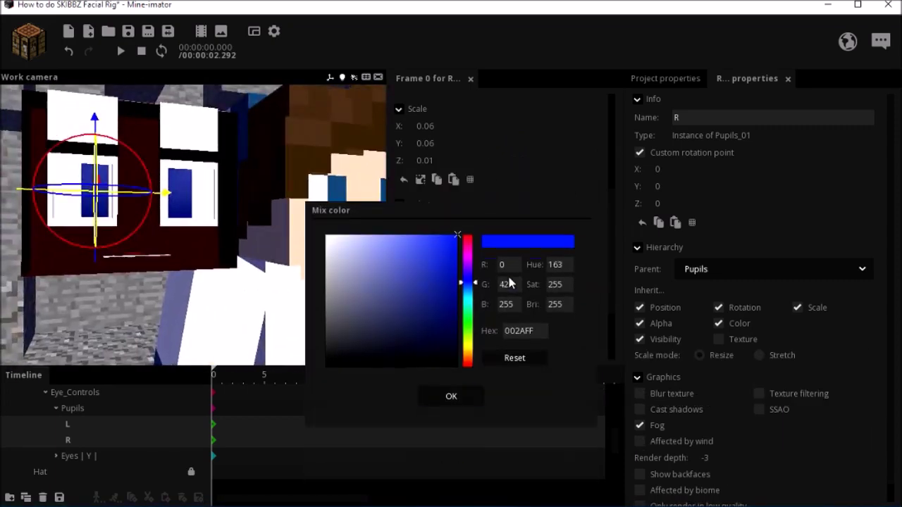
{"action": "left_click", "coordinate": [468, 235]}
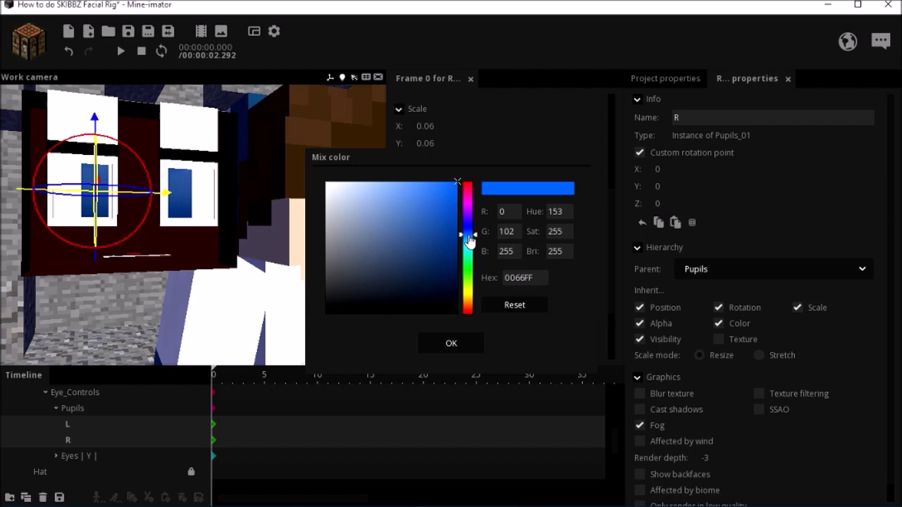
{"action": "left_click", "coordinate": [448, 342]}
{"action": "left_click", "coordinate": [55, 415]}
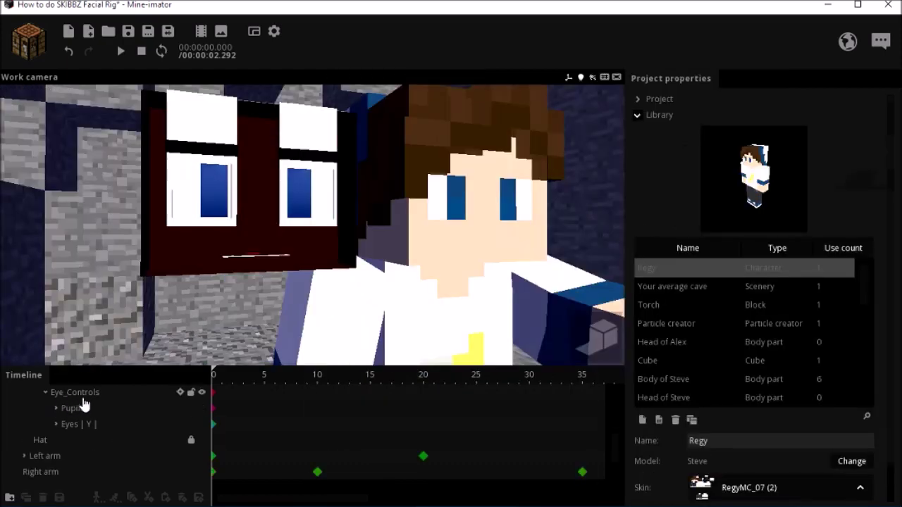
Replace the Regy character's skin with RegyMC_07 (2) no face.png from the Textures folder on drive D
{"action": "left_click", "coordinate": [75, 392]}
{"action": "scroll", "coordinate": [73, 411], "scroll_direction": "up", "scroll_amount": 3}
{"action": "left_click", "coordinate": [72, 350]}
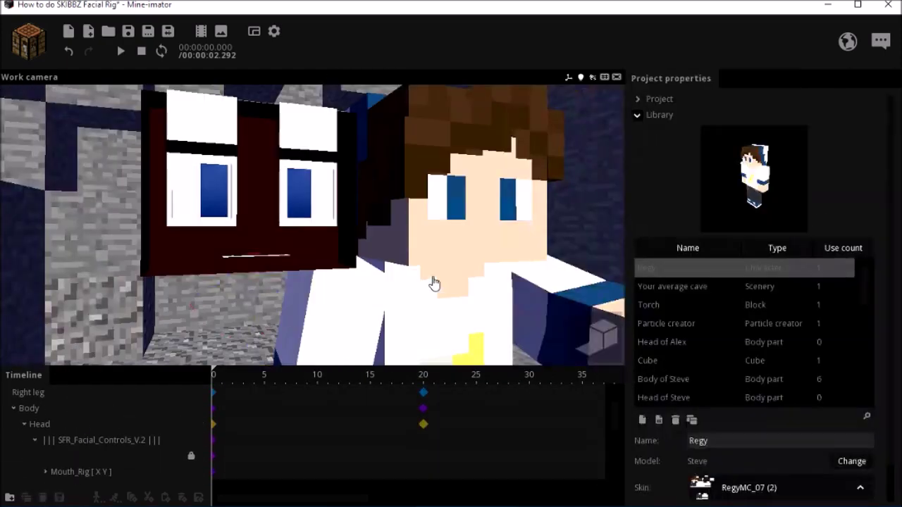
{"action": "scroll", "coordinate": [436, 283], "scroll_direction": "down", "scroll_amount": 3}
{"action": "left_click_drag", "start_coordinate": [438, 251], "coordinate": [405, 255]}
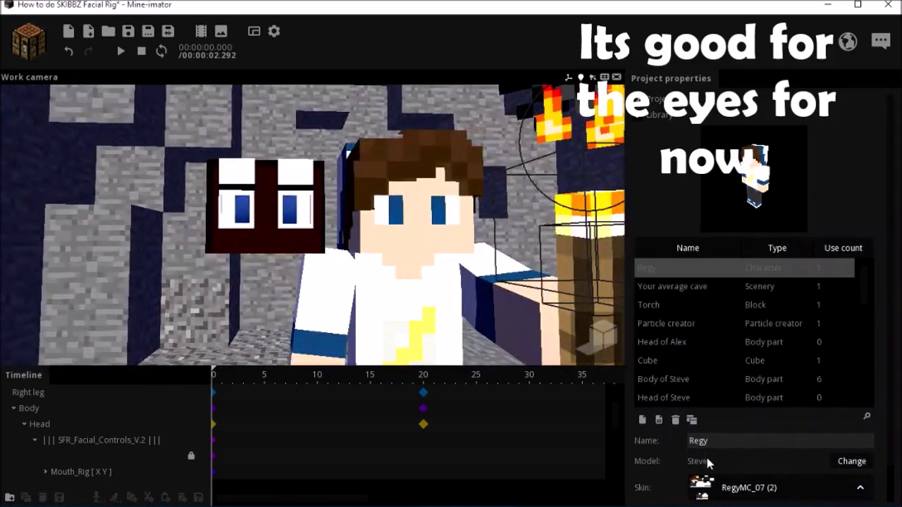
{"action": "left_click", "coordinate": [704, 486]}
{"action": "left_click", "coordinate": [739, 329]}
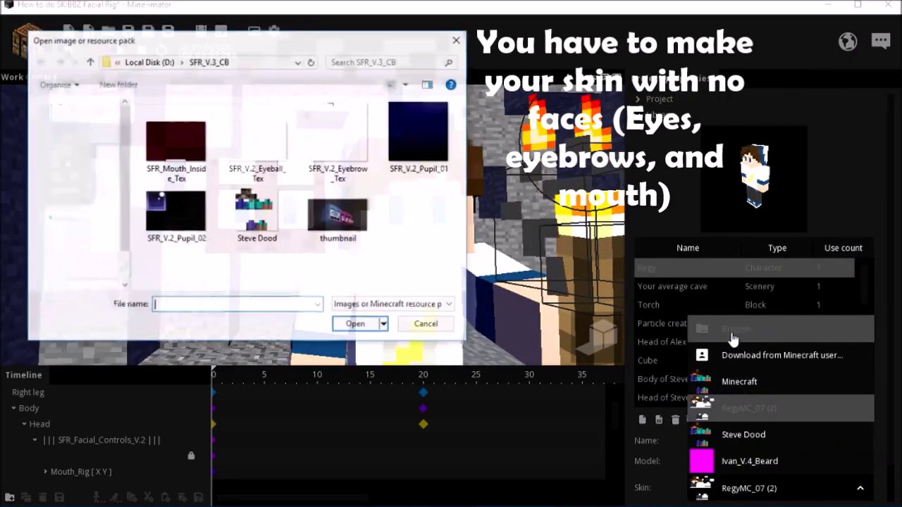
{"action": "left_click", "coordinate": [103, 278]}
{"action": "scroll", "coordinate": [194, 166], "scroll_direction": "down", "scroll_amount": 5}
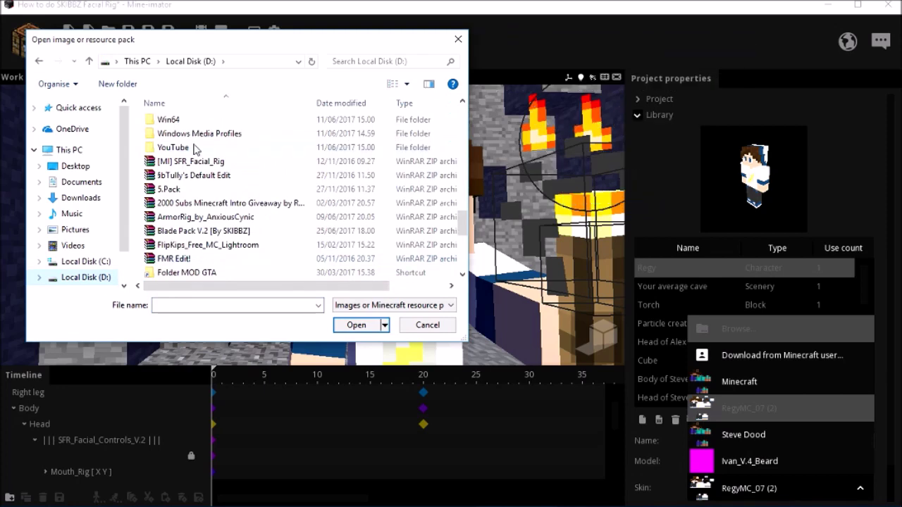
{"action": "scroll", "coordinate": [197, 211], "scroll_direction": "up", "scroll_amount": 3}
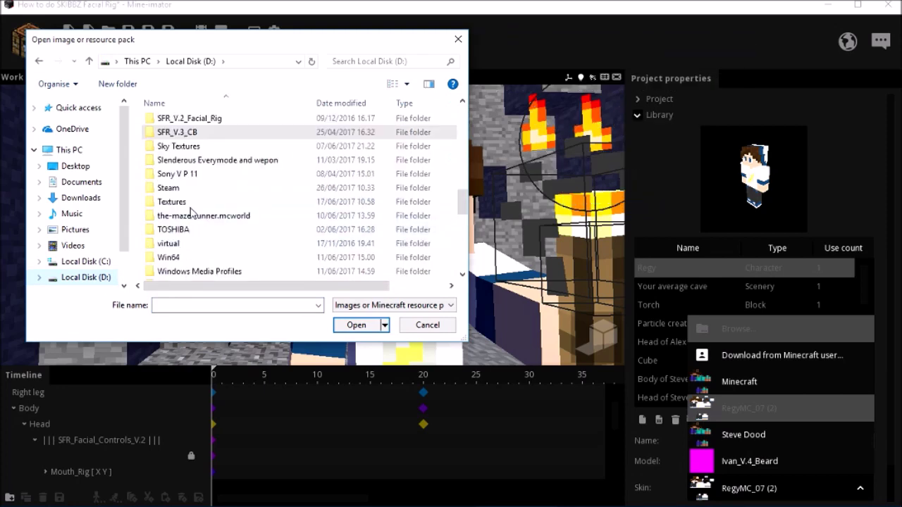
{"action": "double_click", "coordinate": [185, 204]}
{"action": "type", "text": "re"}
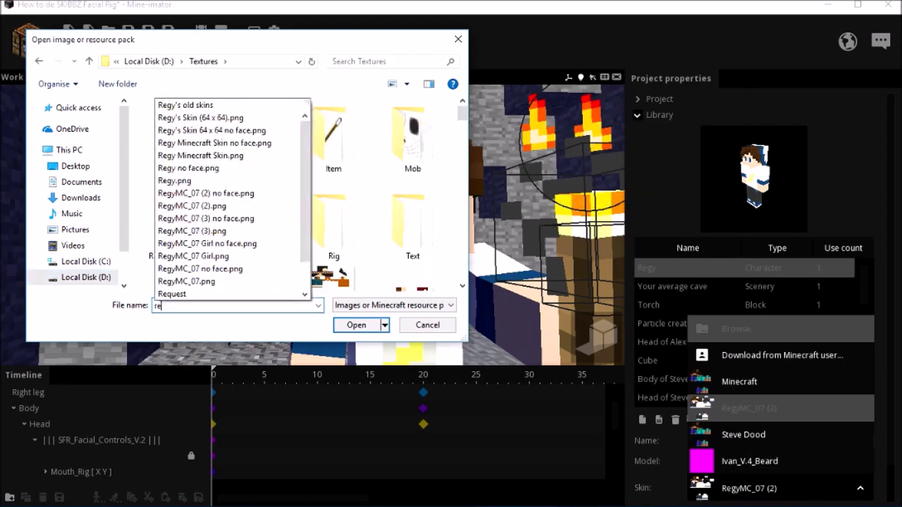
{"action": "left_click", "coordinate": [221, 194]}
{"action": "left_click", "coordinate": [356, 325]}
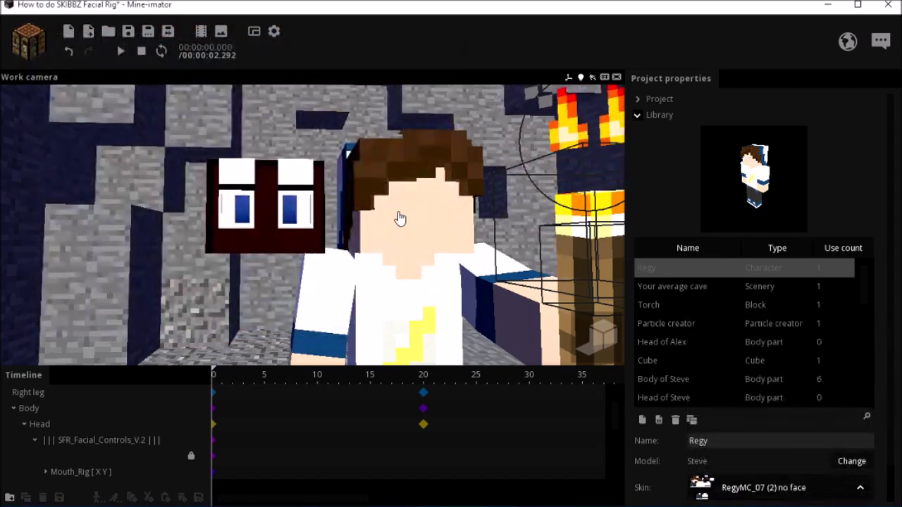
Collapse the SFR_Facial_Controls_V.2 folder and move the whole rig onto the front of the character's blank face
{"action": "left_click_drag", "start_coordinate": [206, 224], "coordinate": [225, 225]}
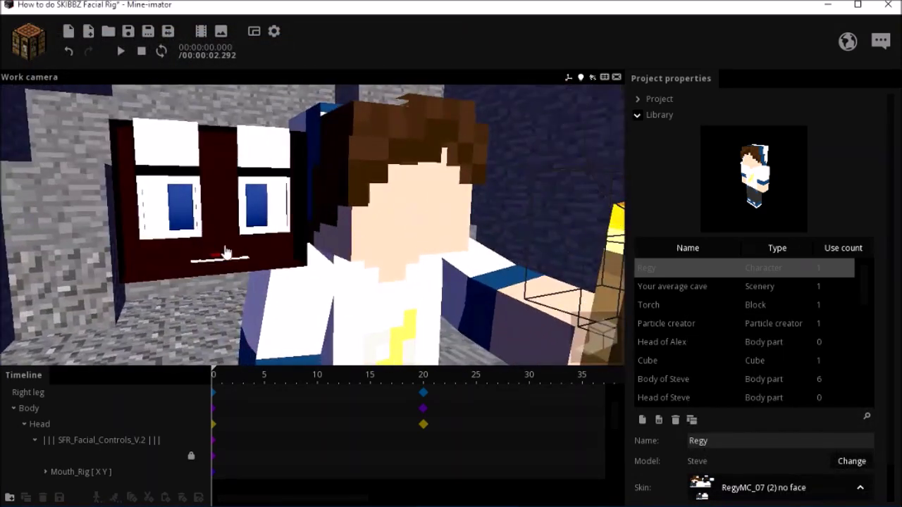
{"action": "left_click", "coordinate": [35, 439]}
{"action": "left_click", "coordinate": [77, 440]}
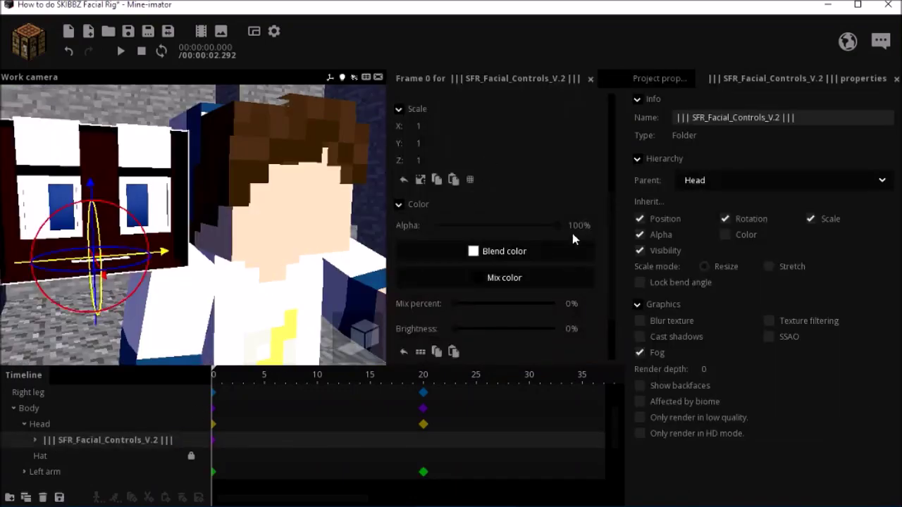
{"action": "scroll", "coordinate": [615, 287], "scroll_direction": "up", "scroll_amount": 5}
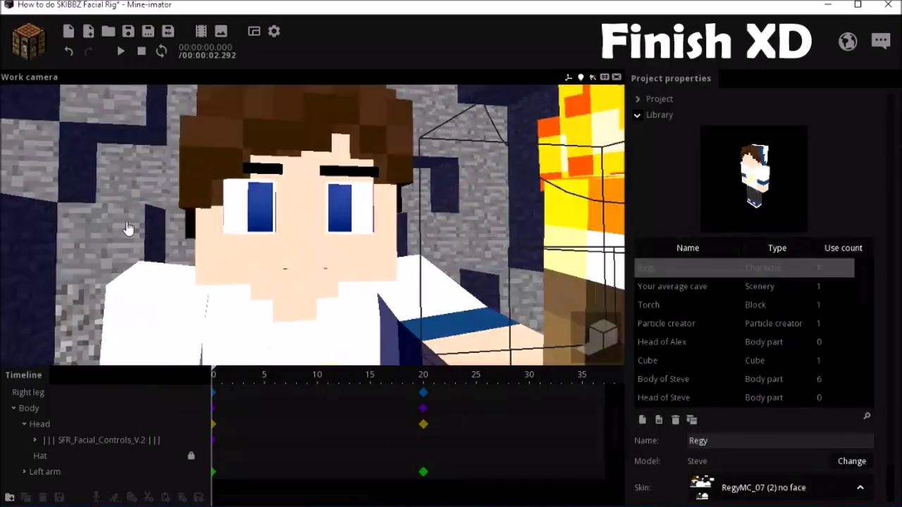
Examine the assembled face from several angles and preview it in high quality render mode
{"action": "left_click_drag", "start_coordinate": [128, 227], "coordinate": [148, 231]}
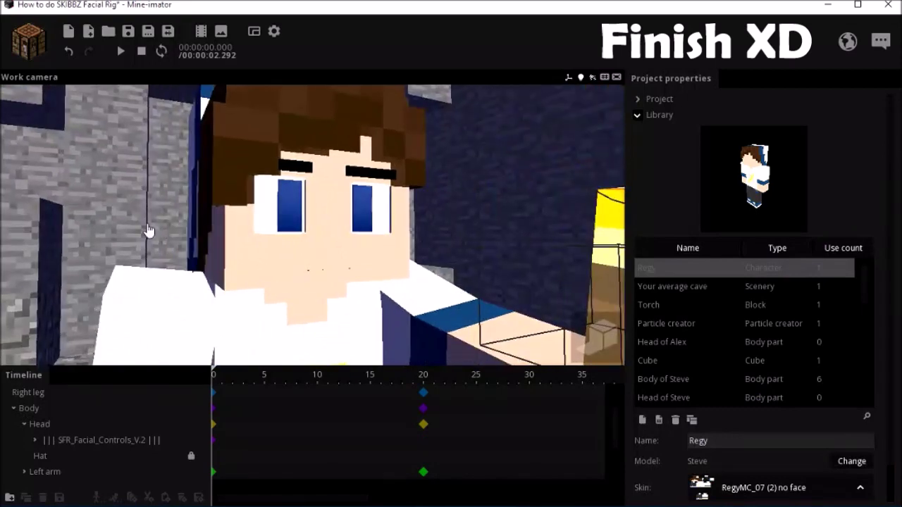
{"action": "scroll", "coordinate": [187, 255], "scroll_direction": "down", "scroll_amount": 4}
{"action": "scroll", "coordinate": [187, 254], "scroll_direction": "up", "scroll_amount": 1}
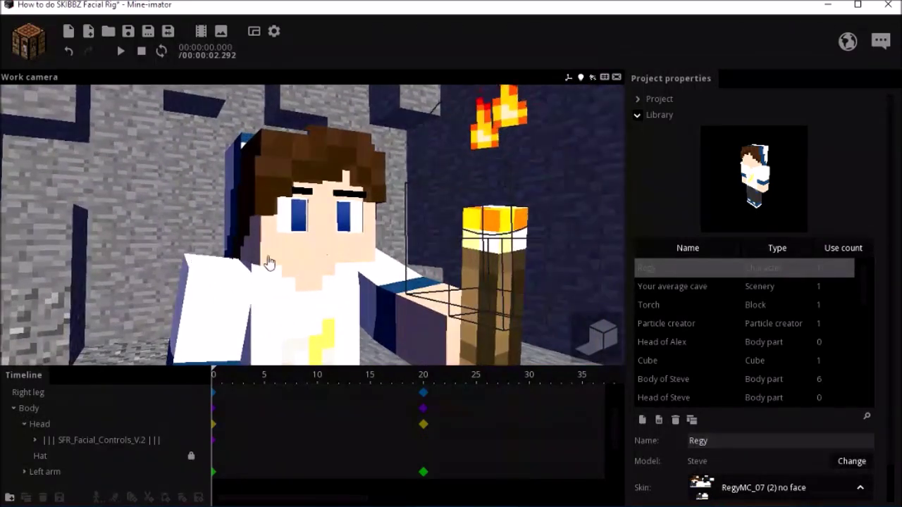
{"action": "left_click", "coordinate": [590, 353]}
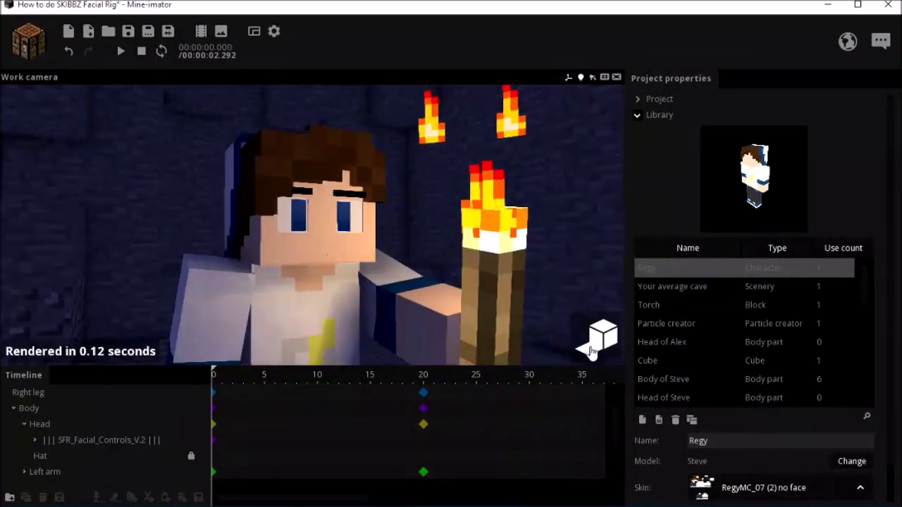
{"action": "left_click", "coordinate": [592, 349]}
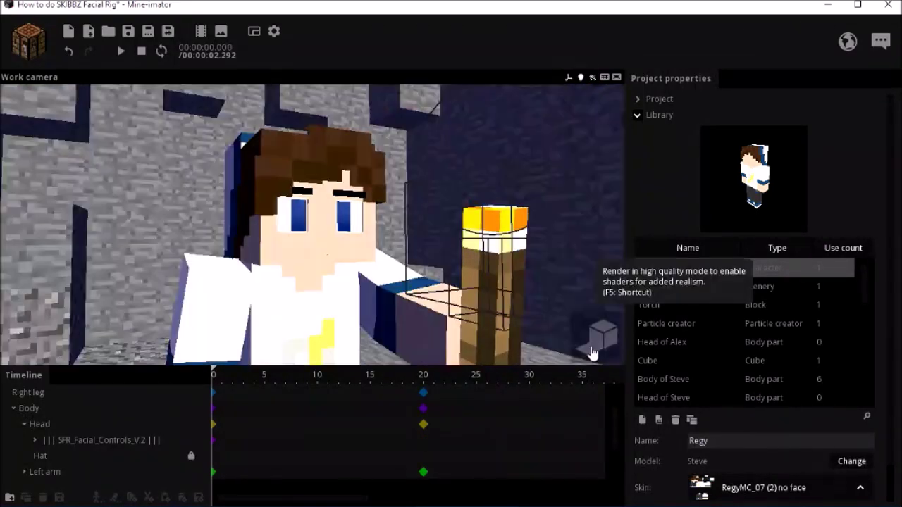
Collapse the Head branch and play the animation to check how the face follows the character's movement
{"action": "key", "text": "space"}
{"action": "key", "text": "space"}
{"action": "left_click", "coordinate": [24, 425]}
{"action": "scroll", "coordinate": [185, 337], "scroll_direction": "down", "scroll_amount": 4}
{"action": "key", "text": "space"}
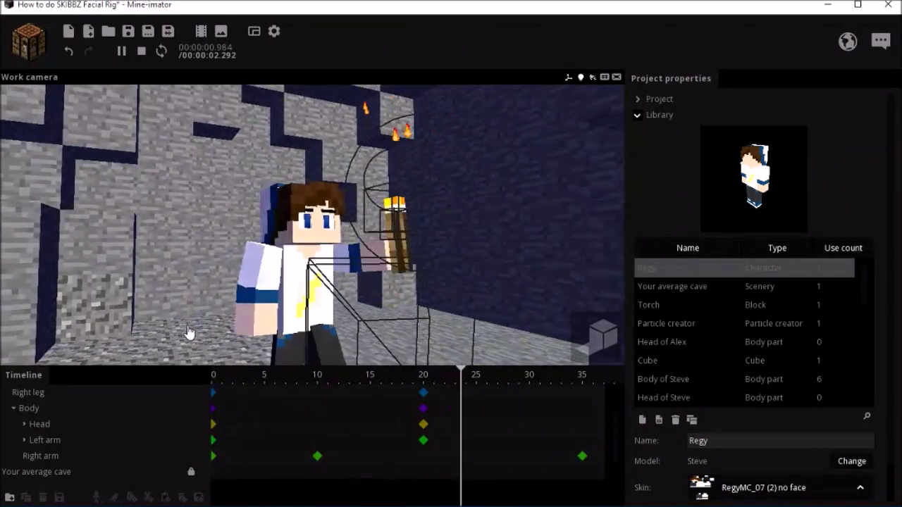
{"action": "left_click_drag", "start_coordinate": [275, 337], "coordinate": [288, 342]}
{"action": "scroll", "coordinate": [288, 342], "scroll_direction": "up", "scroll_amount": 3}
{"action": "key", "text": "space"}
Expand the rig under Head to the Pupils folder and keyframe its X position at -0.37 at frame 10
{"action": "left_click", "coordinate": [322, 373]}
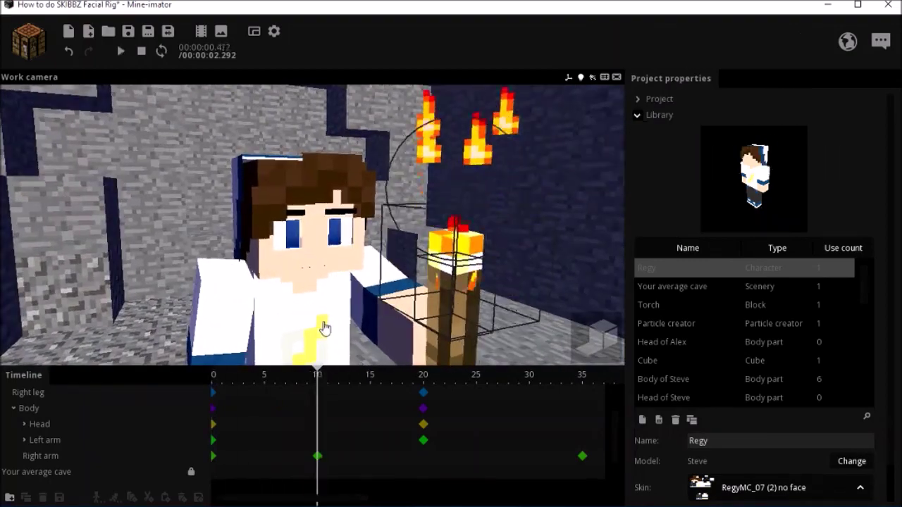
{"action": "scroll", "coordinate": [324, 338], "scroll_direction": "up", "scroll_amount": 3}
{"action": "left_click", "coordinate": [421, 375]}
{"action": "left_click", "coordinate": [246, 265]}
{"action": "left_click", "coordinate": [245, 265]}
{"action": "scroll", "coordinate": [57, 435], "scroll_direction": "down", "scroll_amount": 2}
{"action": "left_click", "coordinate": [26, 425]}
{"action": "scroll", "coordinate": [33, 426], "scroll_direction": "down", "scroll_amount": 1}
{"action": "left_click", "coordinate": [34, 425]}
{"action": "scroll", "coordinate": [63, 435], "scroll_direction": "down", "scroll_amount": 3}
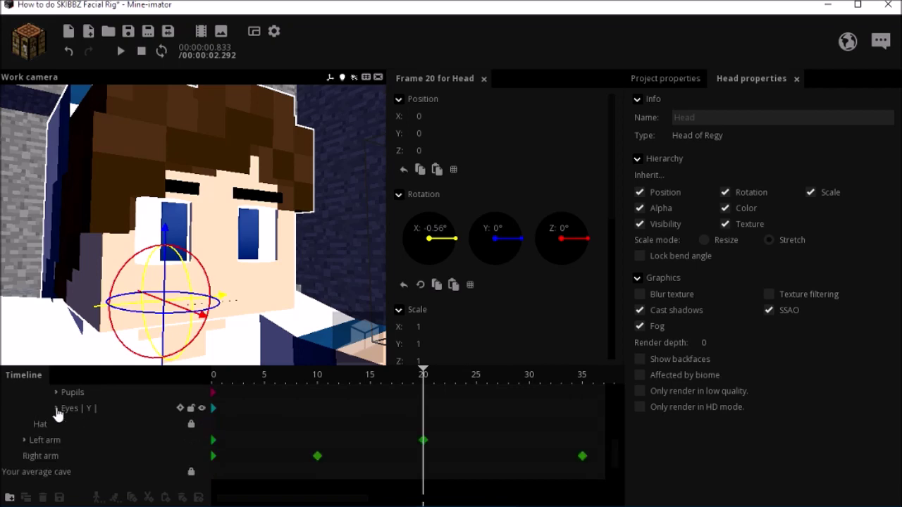
{"action": "left_click", "coordinate": [70, 392]}
{"action": "left_click", "coordinate": [205, 371]}
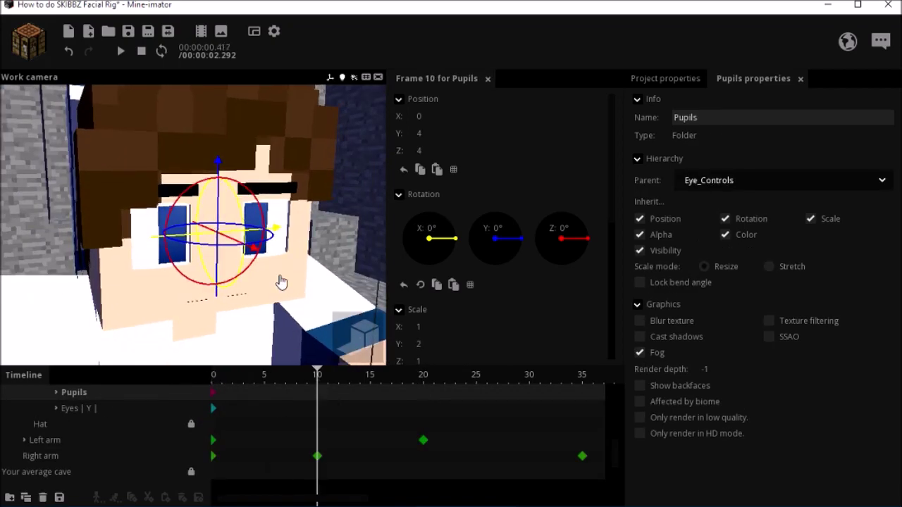
Shift the pupils sideways at frame 20 to keyframe their next look direction
{"action": "left_click", "coordinate": [423, 385]}
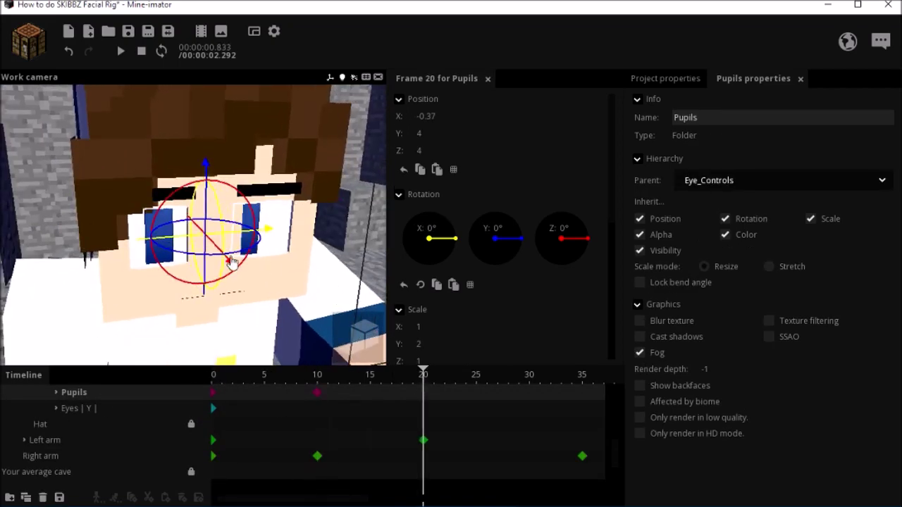
{"action": "left_click_drag", "start_coordinate": [228, 176], "coordinate": [227, 185]}
{"action": "left_click_drag", "start_coordinate": [282, 239], "coordinate": [316, 215]}
Return to the start of the timeline and play the animation to check the pupil movement
{"action": "left_click_drag", "start_coordinate": [422, 375], "coordinate": [175, 368]}
{"action": "left_click_drag", "start_coordinate": [381, 392], "coordinate": [183, 388]}
{"action": "left_click", "coordinate": [574, 326]}
{"action": "left_click_drag", "start_coordinate": [585, 361], "coordinate": [527, 419]}
{"action": "left_click", "coordinate": [509, 356]}
{"action": "key", "text": "space"}
{"action": "left_click", "coordinate": [174, 293]}
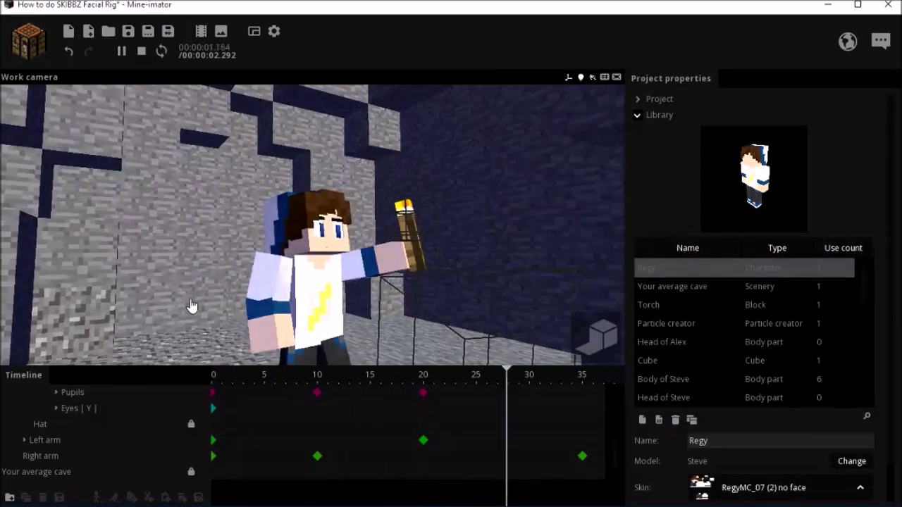
Keyframe the Pupils folder at frame 45 with the pupils shifted sideways
{"action": "left_click", "coordinate": [560, 379]}
{"action": "left_click_drag", "start_coordinate": [388, 331], "coordinate": [348, 310]}
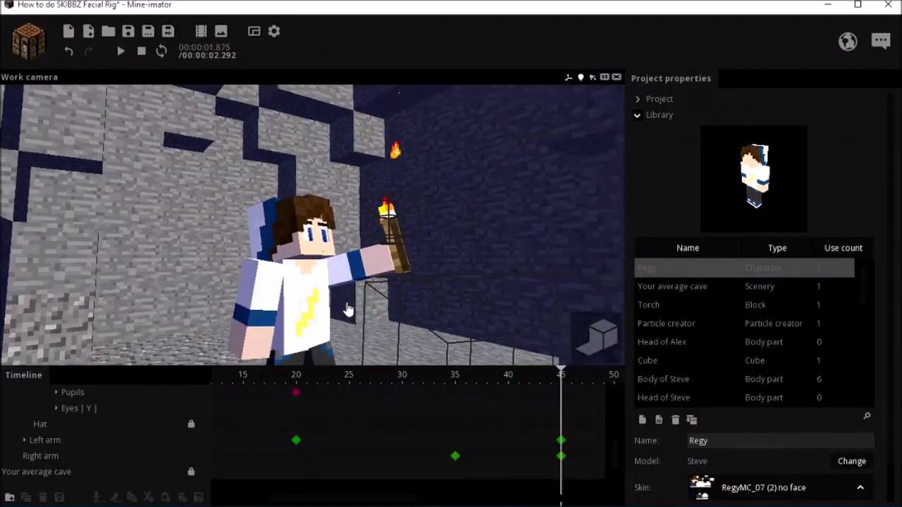
{"action": "scroll", "coordinate": [317, 281], "scroll_direction": "up", "scroll_amount": 4}
{"action": "left_click", "coordinate": [72, 392]}
{"action": "scroll", "coordinate": [178, 303], "scroll_direction": "up", "scroll_amount": 4}
{"action": "left_click_drag", "start_coordinate": [178, 303], "coordinate": [300, 237]}
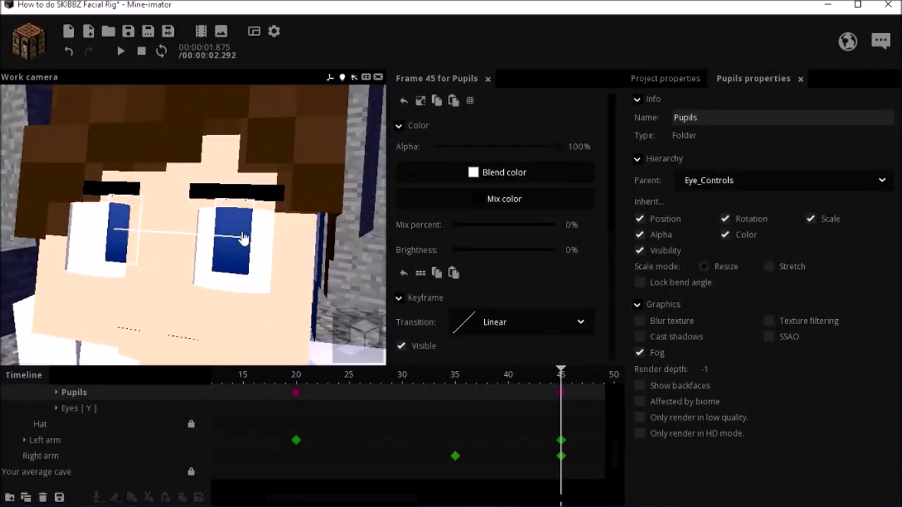
Change the transition type of the Pupils keyframe at frame 20 and replay the animation
{"action": "key", "text": "space"}
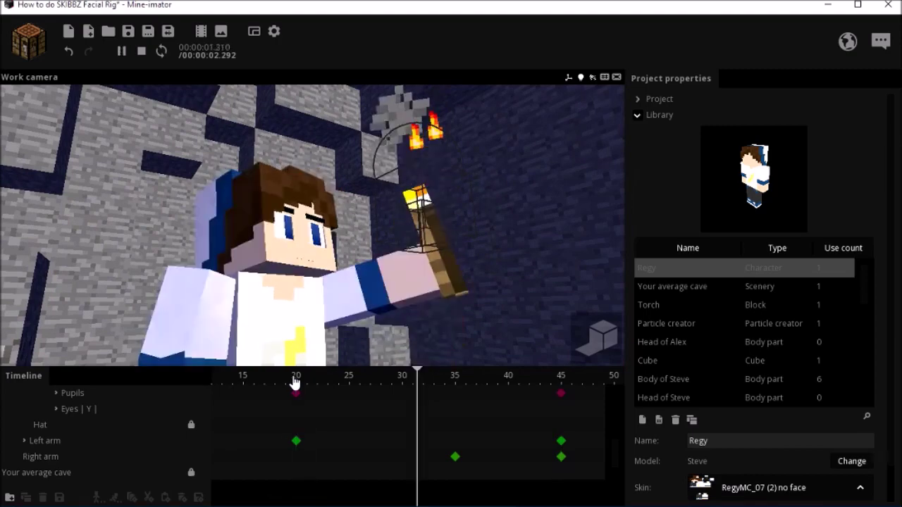
{"action": "left_click", "coordinate": [296, 392]}
{"action": "left_click", "coordinate": [520, 322]}
{"action": "scroll", "coordinate": [524, 353], "scroll_direction": "down", "scroll_amount": 5}
{"action": "left_click", "coordinate": [469, 431]}
{"action": "key", "text": "space"}
Play the animation from frame 20 to check the eye movement and save the project
{"action": "left_click", "coordinate": [296, 380]}
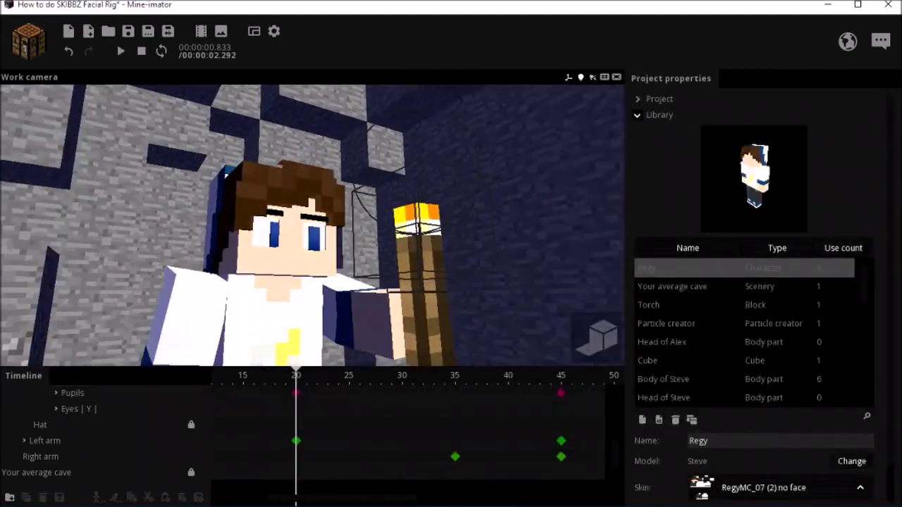
{"action": "left_click_drag", "start_coordinate": [345, 207], "coordinate": [317, 225]}
{"action": "key", "text": "space"}
{"action": "key", "text": "space"}
{"action": "key", "text": "ctrl+s"}
Readjust the sideways position of the Pupils folder in its keyframe at frame 45
{"action": "left_click_drag", "start_coordinate": [410, 494], "coordinate": [348, 493]}
{"action": "left_click_drag", "start_coordinate": [451, 267], "coordinate": [391, 271]}
{"action": "left_click_drag", "start_coordinate": [365, 492], "coordinate": [427, 490]}
{"action": "left_click", "coordinate": [548, 377]}
{"action": "mouse_move", "coordinate": [511, 277]}
{"action": "left_mouse_down"}
{"action": "mouse_move", "coordinate": [451, 299]}
{"action": "mouse_move", "coordinate": [498, 284]}
{"action": "left_mouse_up"}
{"action": "scroll", "coordinate": [497, 284], "scroll_direction": "up", "scroll_amount": 4}
{"action": "left_click", "coordinate": [86, 394]}
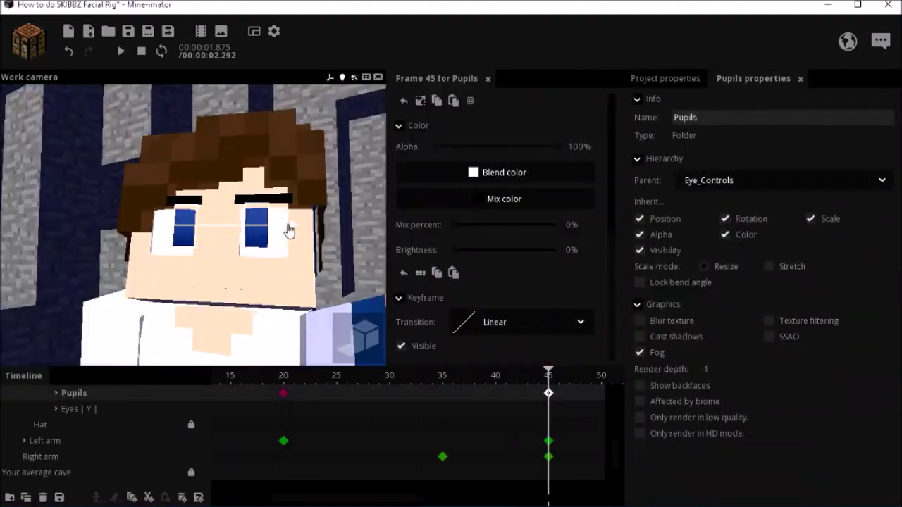
{"action": "left_click", "coordinate": [220, 117]}
Preview the scene in high quality render mode and play the animation from the start
{"action": "scroll", "coordinate": [226, 123], "scroll_direction": "down", "scroll_amount": 4}
{"action": "left_click_drag", "start_coordinate": [226, 123], "coordinate": [308, 185]}
{"action": "left_click", "coordinate": [603, 338]}
{"action": "left_click", "coordinate": [604, 338]}
{"action": "left_click_drag", "start_coordinate": [539, 377], "coordinate": [8, 392]}
{"action": "key", "text": "space"}
{"action": "key", "text": "space"}
{"action": "key", "text": "space"}
{"action": "key", "text": "space"}
Select the Eyebrows (Scale Me) folder under the Eyes | Y | controls and adjust its height in the keyframe at frame 0
{"action": "left_click", "coordinate": [283, 381]}
{"action": "left_click_drag", "start_coordinate": [616, 454], "coordinate": [616, 436]}
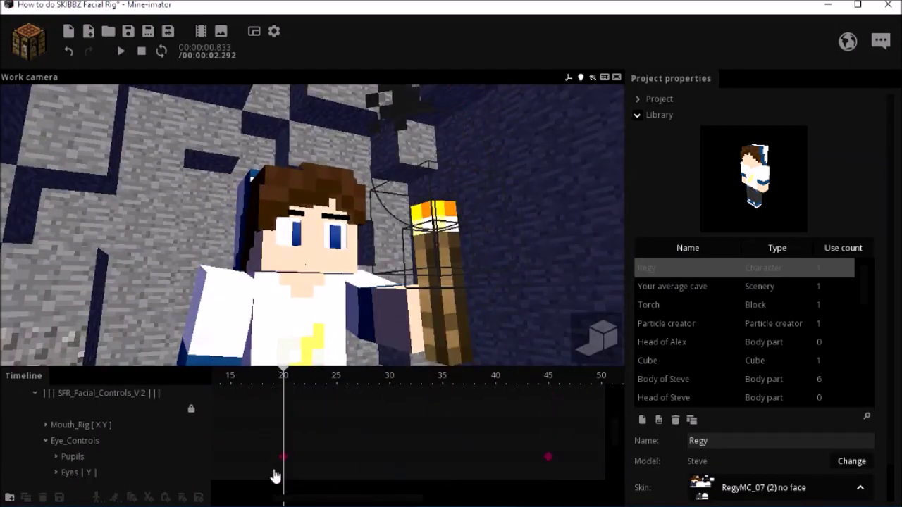
{"action": "left_click_drag", "start_coordinate": [329, 498], "coordinate": [267, 498]}
{"action": "left_click", "coordinate": [94, 458]}
{"action": "scroll", "coordinate": [93, 459], "scroll_direction": "down", "scroll_amount": 1}
{"action": "left_click", "coordinate": [56, 442]}
{"action": "scroll", "coordinate": [106, 465], "scroll_direction": "down", "scroll_amount": 1}
{"action": "left_click", "coordinate": [106, 457]}
{"action": "left_click_drag", "start_coordinate": [240, 378], "coordinate": [202, 379]}
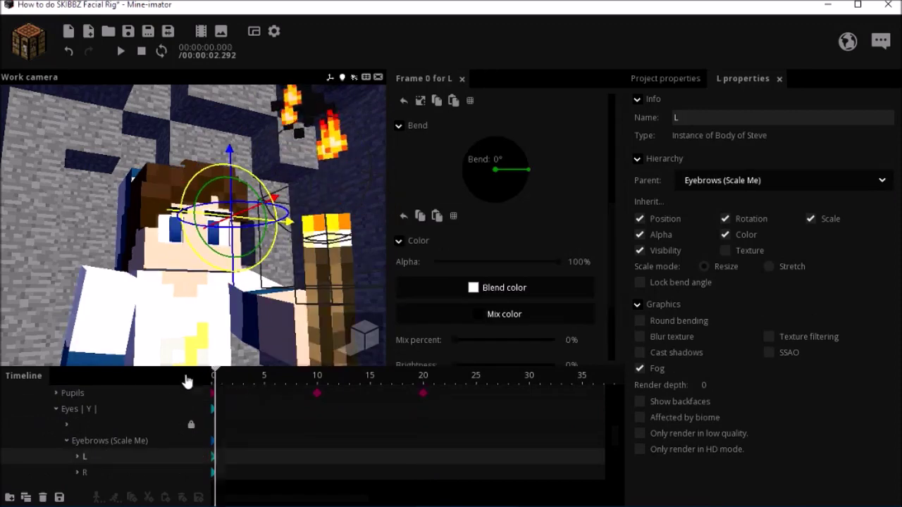
{"action": "scroll", "coordinate": [211, 233], "scroll_direction": "up", "scroll_amount": 5}
{"action": "double_click", "coordinate": [113, 440]}
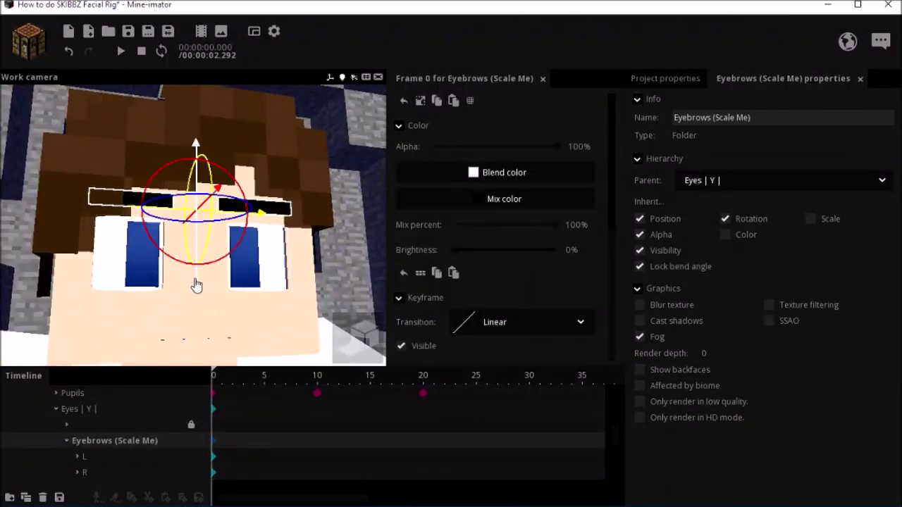
Lower the Eyebrows (Scale Me) folder in a keyframe at frame 20 and rotate its L and R eyebrows
{"action": "left_click_drag", "start_coordinate": [321, 386], "coordinate": [425, 383]}
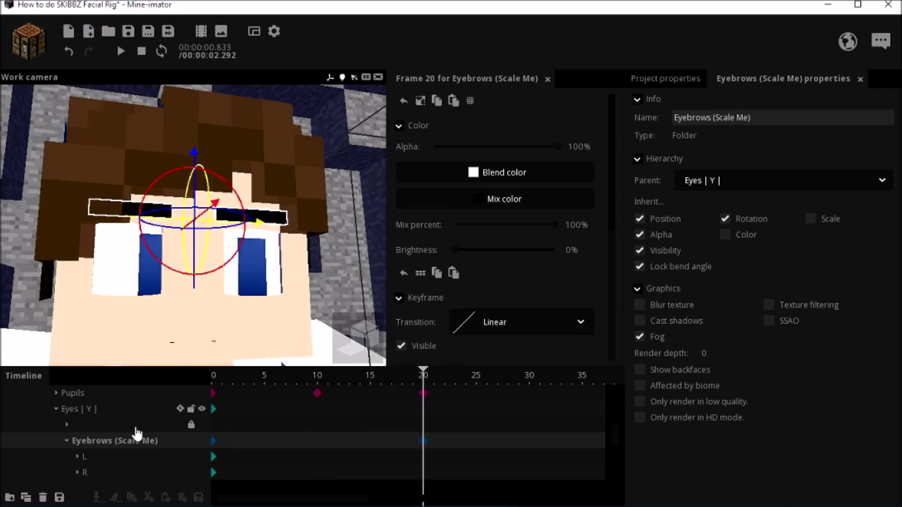
{"action": "left_click_drag", "start_coordinate": [98, 457], "coordinate": [99, 471]}
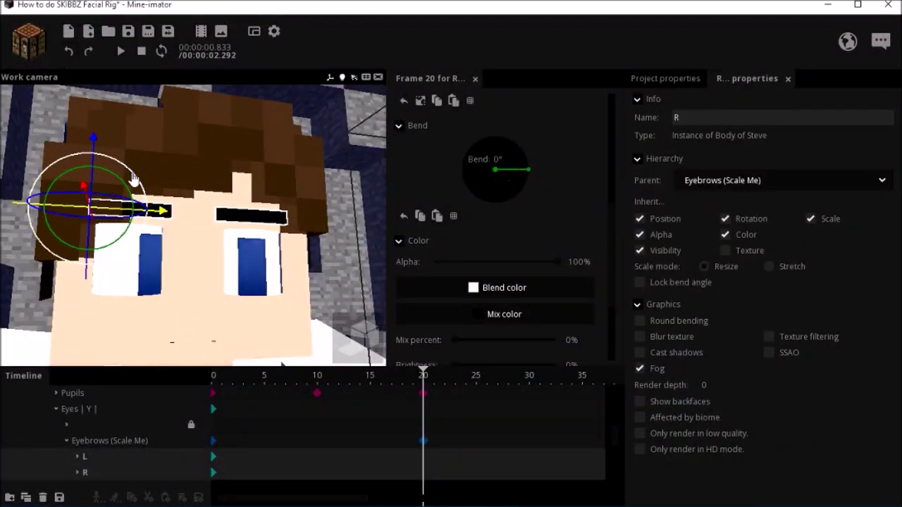
{"action": "left_click", "coordinate": [248, 423]}
Play the animation from frame 0 to check the eyebrow movement
{"action": "left_click_drag", "start_coordinate": [244, 373], "coordinate": [187, 367]}
{"action": "key", "text": "space"}
{"action": "left_click_drag", "start_coordinate": [296, 303], "coordinate": [304, 441]}
{"action": "scroll", "coordinate": [215, 354], "scroll_direction": "down", "scroll_amount": 4}
{"action": "key", "text": "space"}
Change the transition type of the eyebrow folder, L and R keyframes at frame 0 and replay the animation
{"action": "left_click_drag", "start_coordinate": [214, 433], "coordinate": [225, 473]}
{"action": "scroll", "coordinate": [525, 331], "scroll_direction": "down", "scroll_amount": 4}
{"action": "left_click", "coordinate": [526, 329]}
{"action": "scroll", "coordinate": [494, 395], "scroll_direction": "down", "scroll_amount": 2}
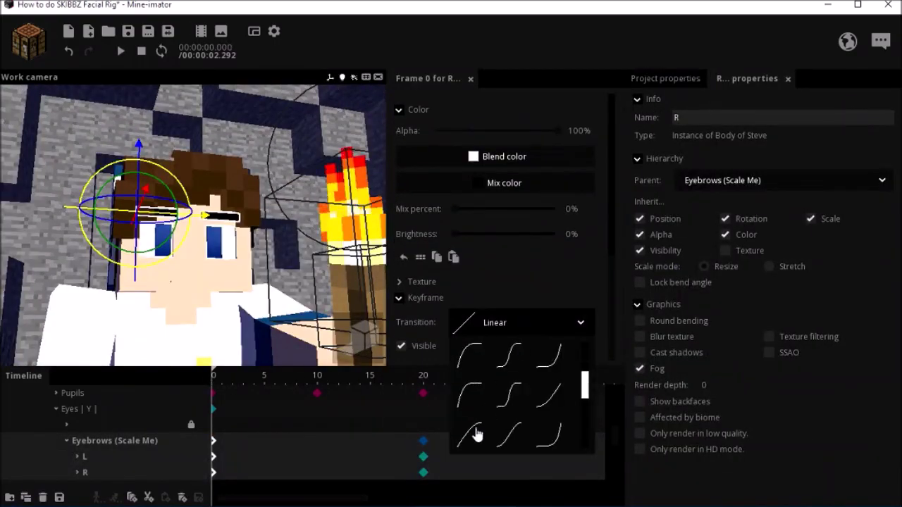
{"action": "left_click", "coordinate": [477, 432]}
{"action": "left_click", "coordinate": [465, 426]}
{"action": "key", "text": "space"}
{"action": "key", "text": "space"}
Key the L and R eyebrows at frame 45 with their X rotation set to 90°
{"action": "left_click", "coordinate": [424, 383]}
{"action": "left_click_drag", "start_coordinate": [366, 498], "coordinate": [431, 499]}
{"action": "left_click", "coordinate": [536, 380]}
{"action": "left_click", "coordinate": [109, 440]}
{"action": "left_click", "coordinate": [85, 472]}
{"action": "scroll", "coordinate": [598, 310], "scroll_direction": "down", "scroll_amount": 3}
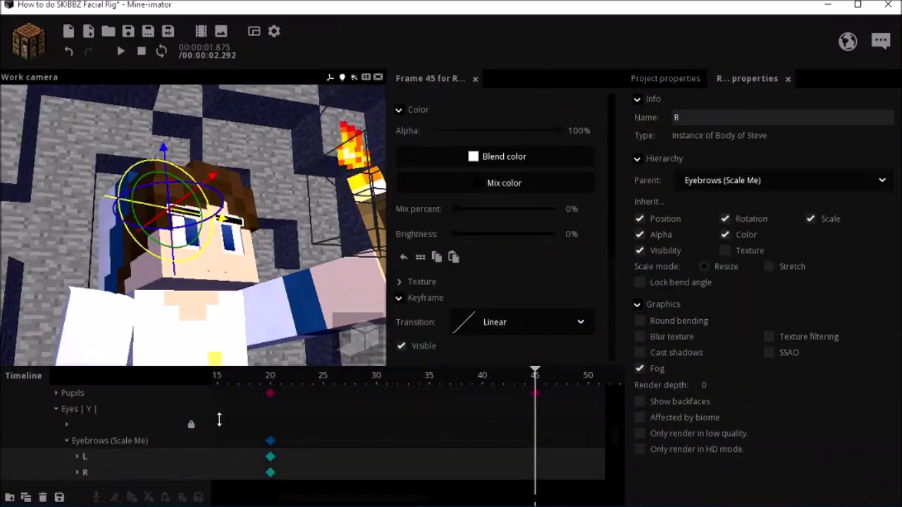
{"action": "scroll", "coordinate": [521, 267], "scroll_direction": "up", "scroll_amount": 4}
{"action": "left_click", "coordinate": [435, 170]}
{"action": "type", "text": "90"}
{"action": "key", "text": "Return"}
Reposition the Eyebrows (Scale Me) folder in a keyframe at frame 45
{"action": "scroll", "coordinate": [320, 171], "scroll_direction": "up", "scroll_amount": 4}
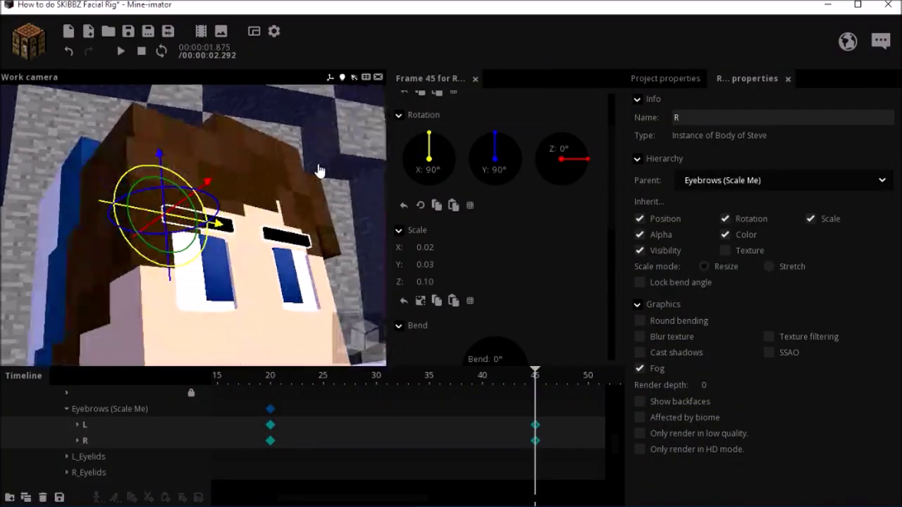
{"action": "left_click", "coordinate": [320, 171]}
{"action": "left_click_drag", "start_coordinate": [319, 171], "coordinate": [267, 204]}
{"action": "left_click", "coordinate": [110, 410]}
{"action": "left_click_drag", "start_coordinate": [415, 268], "coordinate": [425, 268]}
Play the animation from frame 20 to check the eyebrows up to frame 45
{"action": "left_click_drag", "start_coordinate": [233, 296], "coordinate": [305, 410]}
{"action": "left_click", "coordinate": [303, 294]}
{"action": "scroll", "coordinate": [303, 293], "scroll_direction": "down", "scroll_amount": 4}
{"action": "left_click", "coordinate": [271, 380]}
{"action": "key", "text": "space"}
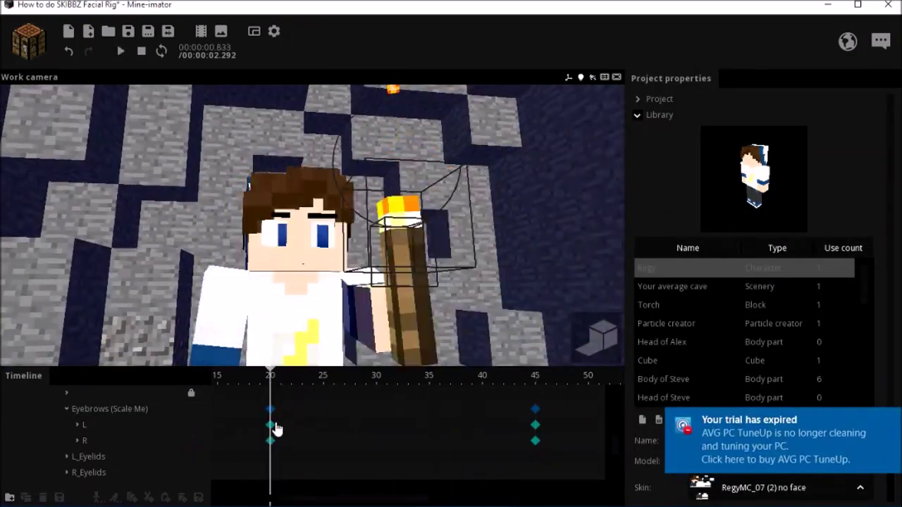
Change the transition type of the three eyebrow keyframes at frame 20 and replay the animation
{"action": "left_click", "coordinate": [270, 440]}
{"action": "scroll", "coordinate": [600, 222], "scroll_direction": "down", "scroll_amount": 5}
{"action": "left_click", "coordinate": [535, 331]}
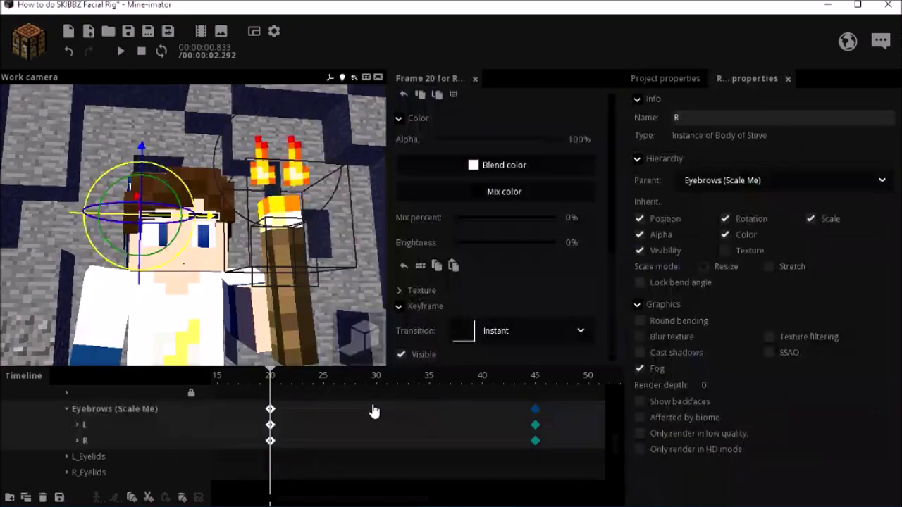
{"action": "left_click", "coordinate": [525, 332]}
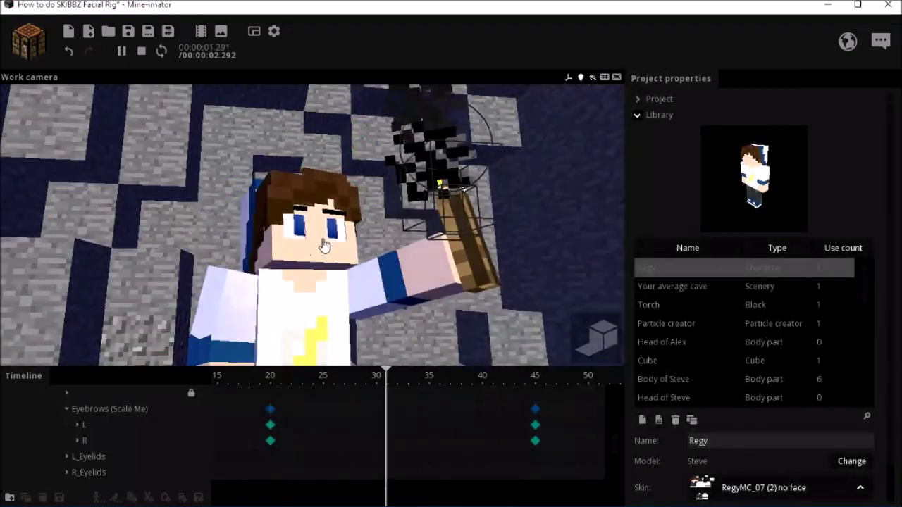
{"action": "key", "text": "space"}
{"action": "key", "text": "space"}
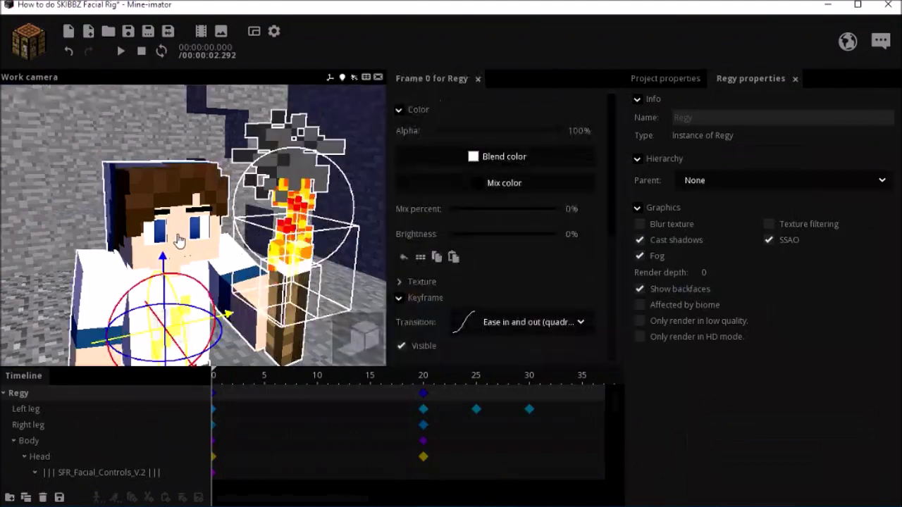
Select the character's Head and add keyframes for it at frames 8 and 14
{"action": "left_click", "coordinate": [26, 458]}
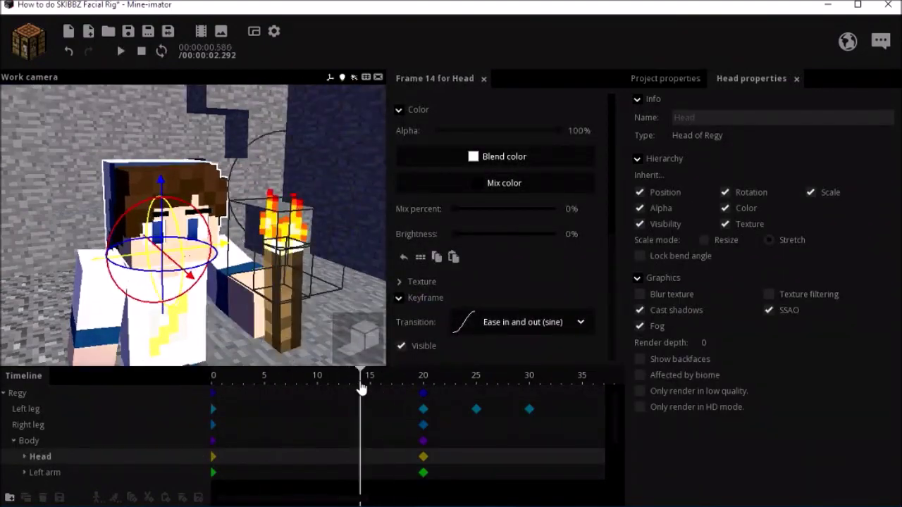
{"action": "left_click_drag", "start_coordinate": [216, 452], "coordinate": [364, 418]}
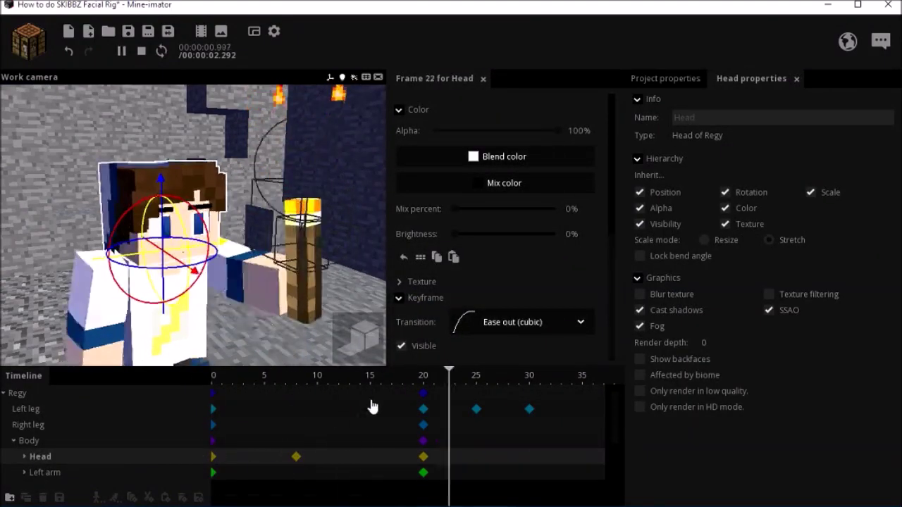
{"action": "scroll", "coordinate": [613, 252], "scroll_direction": "up", "scroll_amount": 4}
{"action": "left_click_drag", "start_coordinate": [469, 173], "coordinate": [469, 174]}
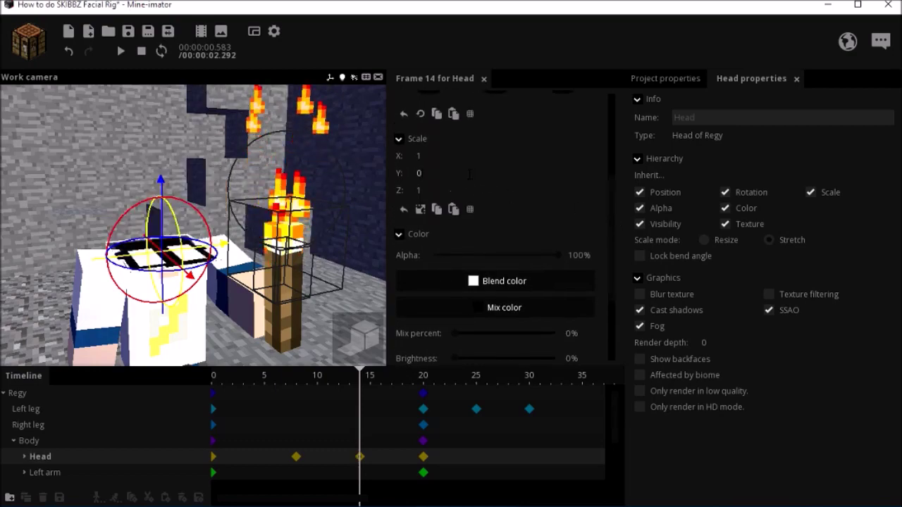
Adjust the Head's rotation at frame 8 and change the transition type of its keyframes at frames 8 and 14
{"action": "left_click_drag", "start_coordinate": [257, 206], "coordinate": [280, 264]}
{"action": "scroll", "coordinate": [280, 263], "scroll_direction": "up", "scroll_amount": 3}
{"action": "left_click_drag", "start_coordinate": [359, 419], "coordinate": [296, 418]}
{"action": "left_click_drag", "start_coordinate": [284, 457], "coordinate": [377, 464]}
{"action": "scroll", "coordinate": [563, 335], "scroll_direction": "down", "scroll_amount": 3}
{"action": "left_click", "coordinate": [556, 322]}
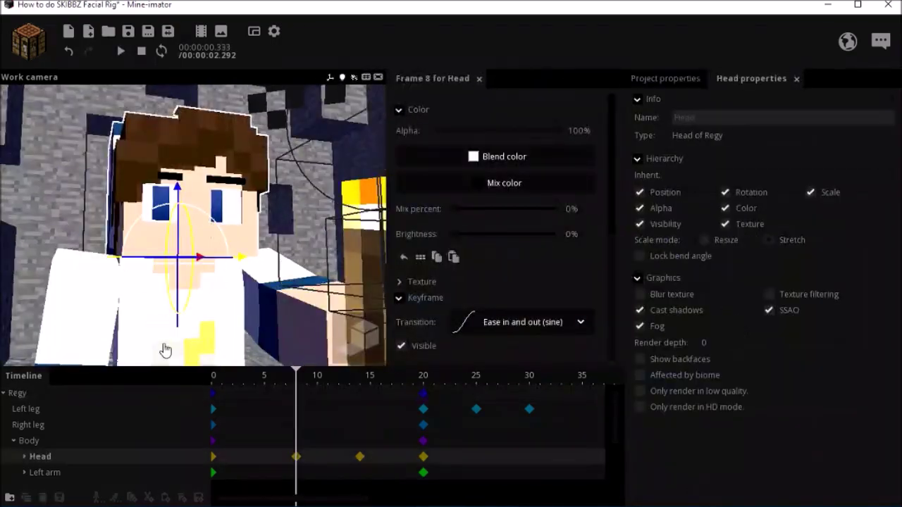
Expand the head's facial controls and add a keyframe for the Eyes | Y | folder at frame 8
{"action": "left_click", "coordinate": [28, 442]}
{"action": "left_click", "coordinate": [24, 457]}
{"action": "scroll", "coordinate": [73, 466], "scroll_direction": "down", "scroll_amount": 3}
{"action": "left_click", "coordinate": [88, 443]}
{"action": "left_click", "coordinate": [101, 473]}
{"action": "key", "text": "space"}
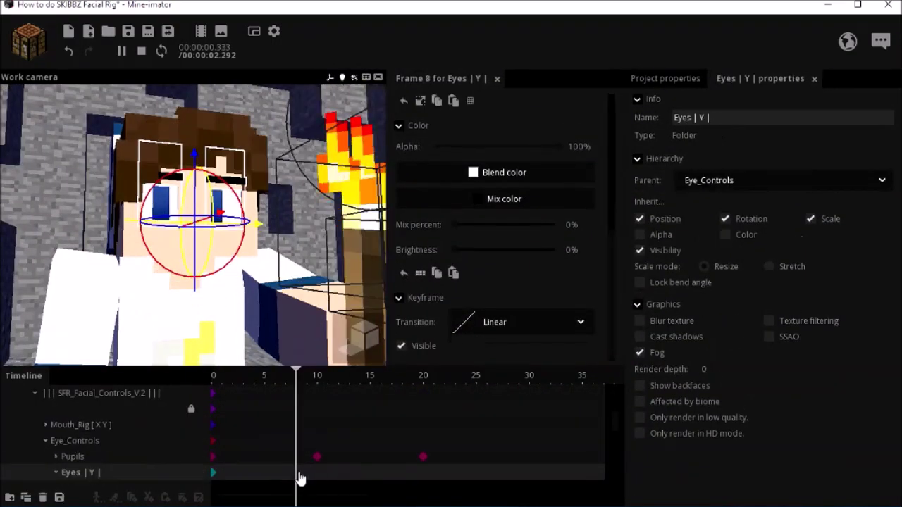
{"action": "key", "text": "space"}
{"action": "left_click_drag", "start_coordinate": [615, 421], "coordinate": [627, 410]}
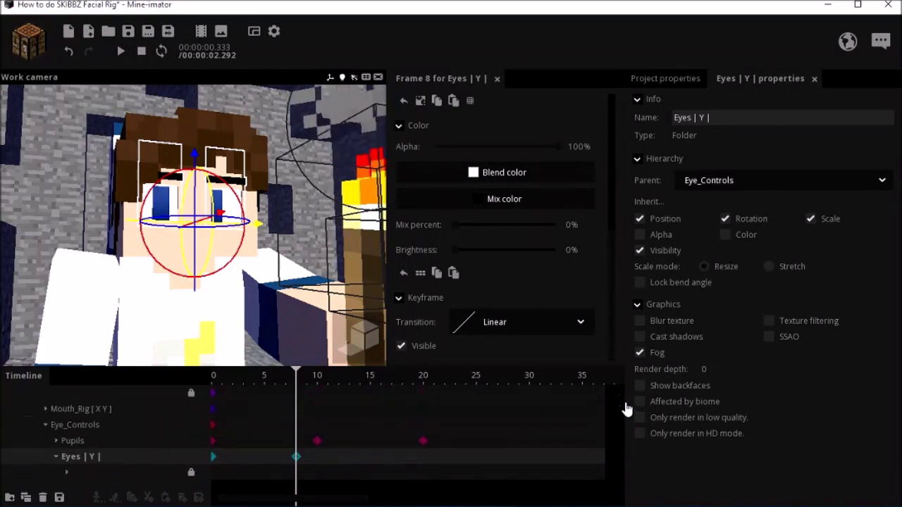
Close the eyes for a blink with an Eyes | Y | keyframe at frame 14
{"action": "left_click", "coordinate": [361, 389]}
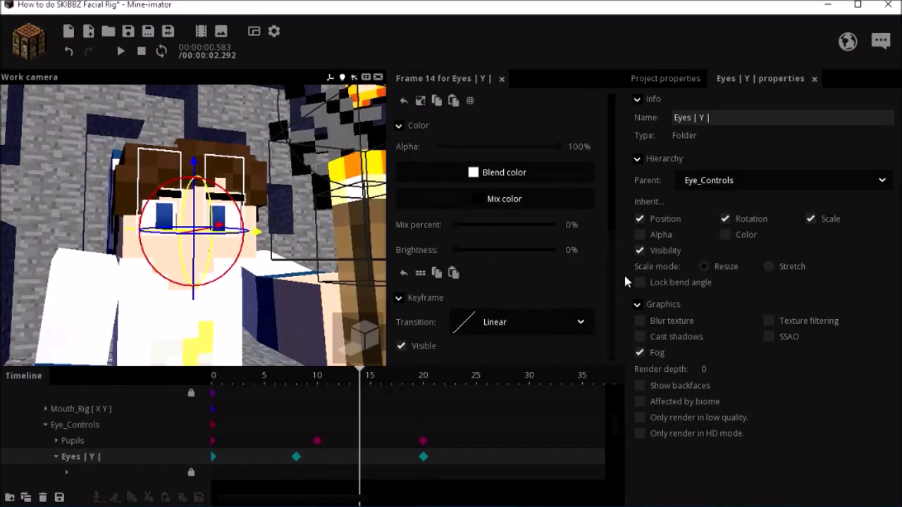
{"action": "scroll", "coordinate": [418, 227], "scroll_direction": "up", "scroll_amount": 3}
{"action": "left_click", "coordinate": [102, 214]}
Set the Eyes | Y | keyframes at frames 8 and 14 to the Ease in and out (quadratic) transition
{"action": "left_click", "coordinate": [296, 385]}
{"action": "left_click_drag", "start_coordinate": [291, 473], "coordinate": [374, 451]}
{"action": "key", "text": "space"}
{"action": "key", "text": "space"}
{"action": "scroll", "coordinate": [553, 310], "scroll_direction": "down", "scroll_amount": 3}
{"action": "left_click", "coordinate": [540, 327]}
{"action": "left_click", "coordinate": [514, 442]}
Play the animation from frame 8 several times to check the blink
{"action": "key", "text": "space"}
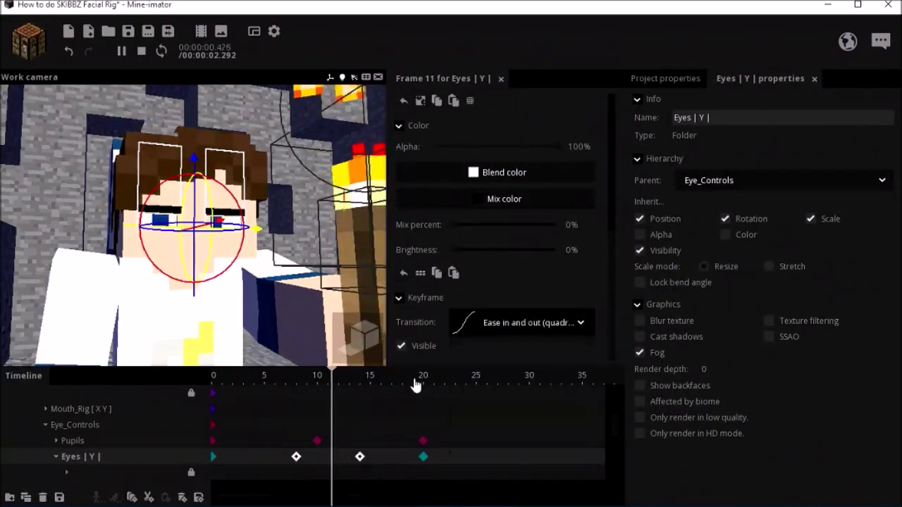
{"action": "key", "text": "space"}
{"action": "left_click", "coordinate": [97, 246]}
{"action": "key", "text": "space"}
{"action": "key", "text": "space"}
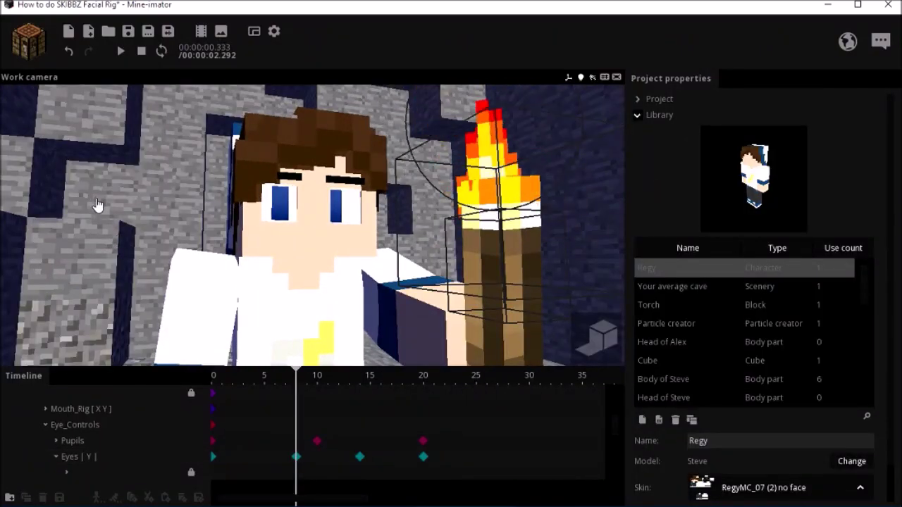
{"action": "key", "text": "space"}
{"action": "key", "text": "space"}
Give the Head keyframe at frame 14 the Ease out (back) transition and move it to frame 16
{"action": "left_click", "coordinate": [260, 216]}
{"action": "left_click", "coordinate": [193, 218]}
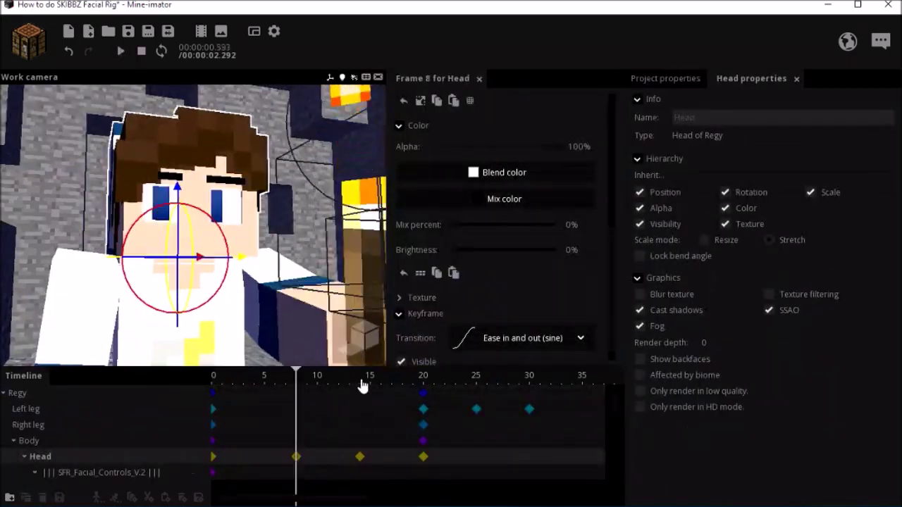
{"action": "left_click", "coordinate": [361, 386]}
{"action": "left_click", "coordinate": [480, 341]}
{"action": "left_click", "coordinate": [477, 382]}
{"action": "left_click_drag", "start_coordinate": [359, 456], "coordinate": [382, 457]}
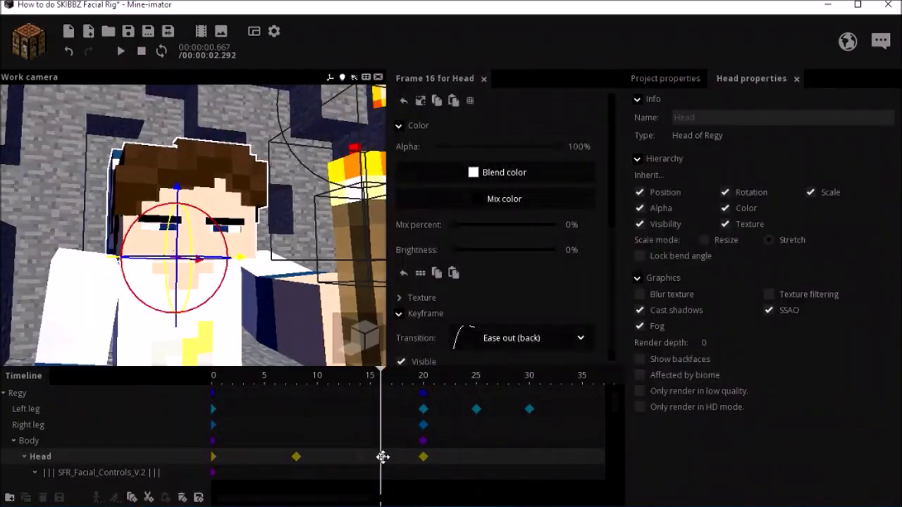
Play the head movement from frame 8 while viewing the character from further away
{"action": "left_click", "coordinate": [29, 249]}
{"action": "left_click", "coordinate": [297, 382]}
{"action": "key", "text": "space"}
{"action": "scroll", "coordinate": [332, 352], "scroll_direction": "down", "scroll_amount": 4}
{"action": "left_click_drag", "start_coordinate": [334, 338], "coordinate": [342, 314]}
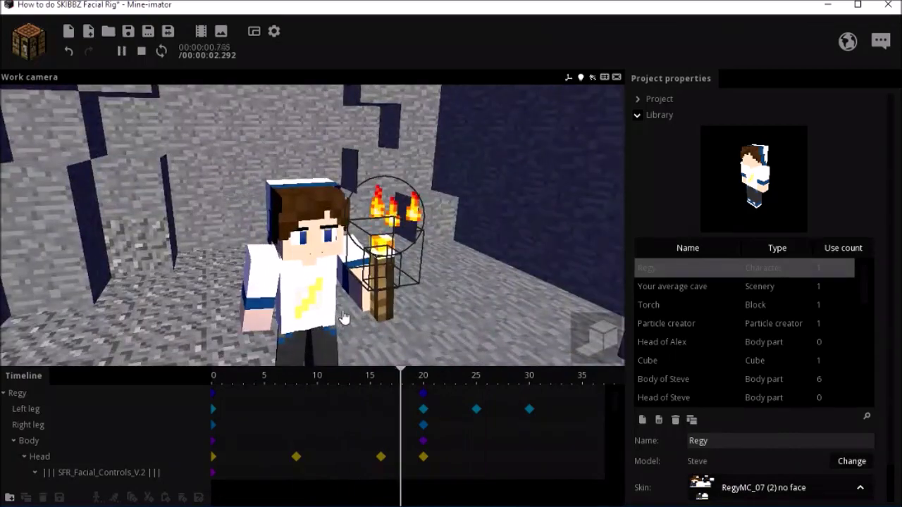
{"action": "key", "text": "space"}
Change the transition type of the Head keyframe at frame 8 and replay the movement
{"action": "left_click", "coordinate": [297, 457]}
{"action": "left_click", "coordinate": [521, 338]}
{"action": "left_click", "coordinate": [152, 168]}
{"action": "key", "text": "space"}
Move the Head keyframe at frame 20 to frame 22 and replay the animation
{"action": "left_click_drag", "start_coordinate": [312, 232], "coordinate": [286, 204]}
{"action": "scroll", "coordinate": [309, 226], "scroll_direction": "up", "scroll_amount": 4}
{"action": "left_click", "coordinate": [425, 460]}
{"action": "key", "text": "space"}
{"action": "left_click", "coordinate": [381, 391]}
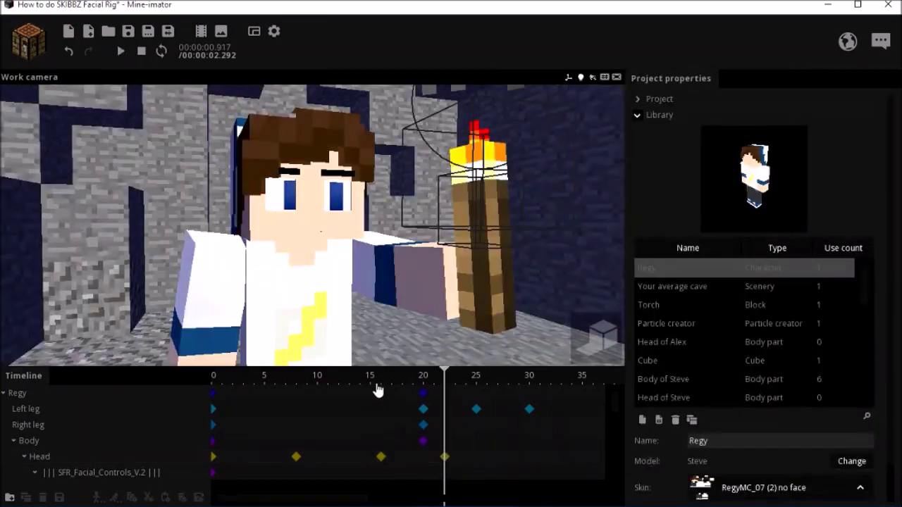
{"action": "left_click_drag", "start_coordinate": [342, 311], "coordinate": [367, 306]}
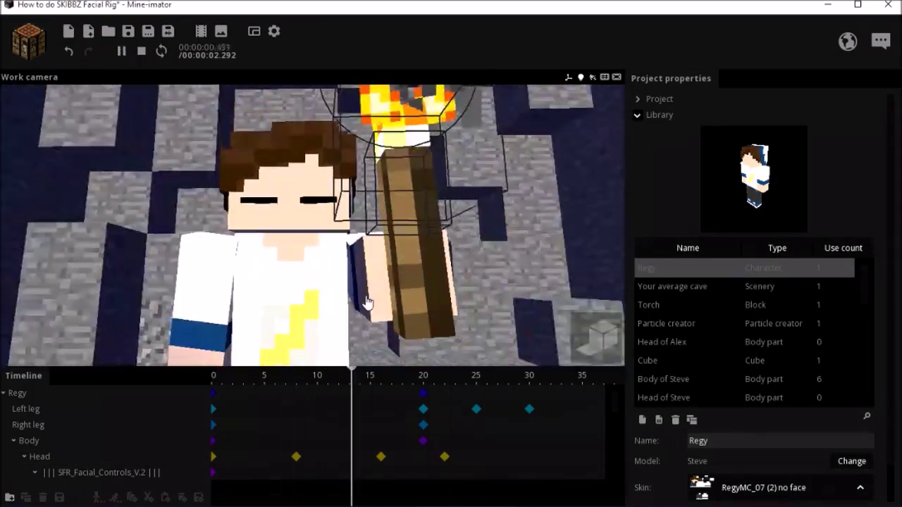
{"action": "key", "text": "space"}
{"action": "left_click_drag", "start_coordinate": [440, 387], "coordinate": [472, 387]}
{"action": "left_click_drag", "start_coordinate": [365, 390], "coordinate": [366, 390]}
{"action": "left_click", "coordinate": [60, 454]}
{"action": "scroll", "coordinate": [55, 447], "scroll_direction": "down", "scroll_amount": 1}
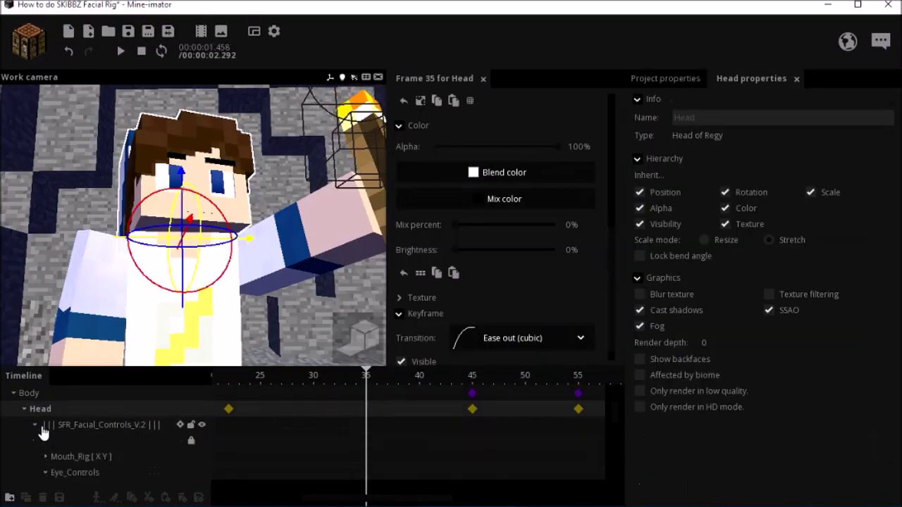
{"action": "left_click", "coordinate": [71, 426]}
{"action": "scroll", "coordinate": [83, 435], "scroll_direction": "down", "scroll_amount": 1}
{"action": "left_click", "coordinate": [78, 456]}
{"action": "left_click", "coordinate": [419, 380]}
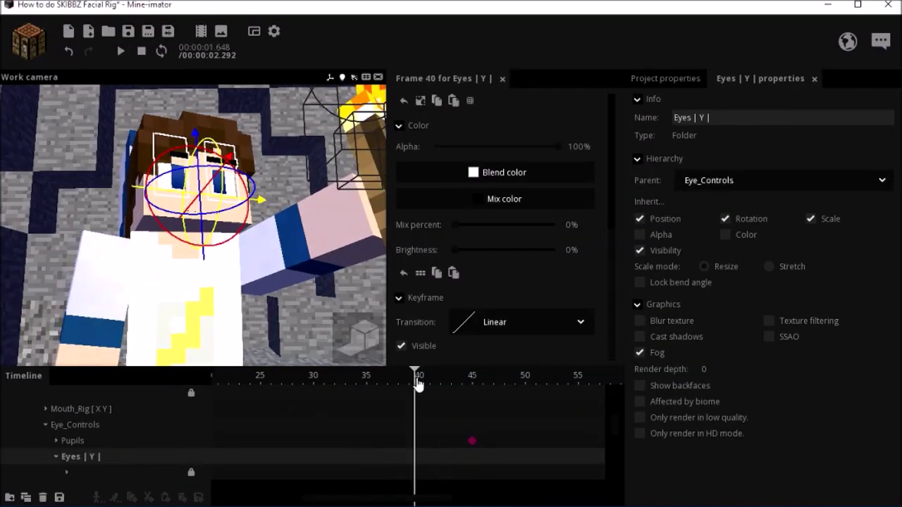
{"action": "scroll", "coordinate": [284, 281], "scroll_direction": "up", "scroll_amount": 3}
{"action": "left_click_drag", "start_coordinate": [283, 280], "coordinate": [306, 288]}
{"action": "left_click", "coordinate": [305, 287]}
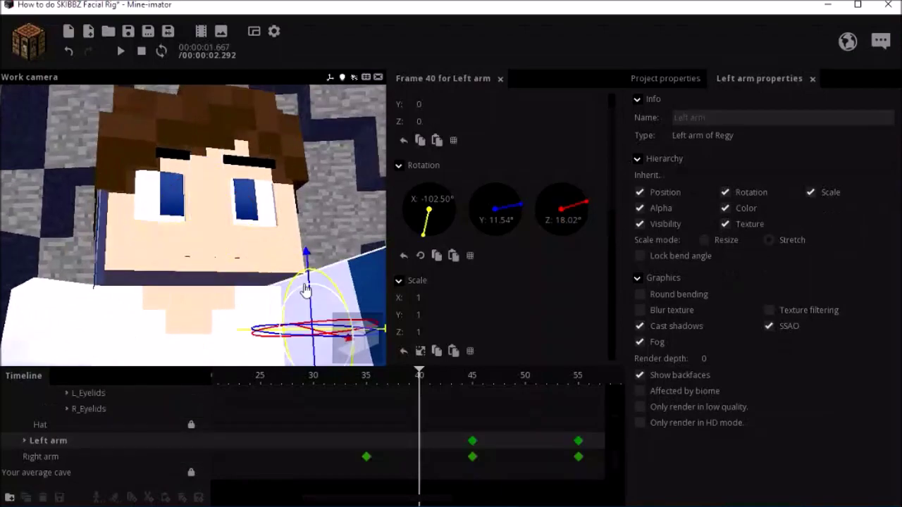
Add a keyframe for the Pupils folder at frame 55 and adjust its sideways position
{"action": "left_click", "coordinate": [289, 236]}
{"action": "left_click", "coordinate": [473, 384]}
{"action": "left_click", "coordinate": [578, 380]}
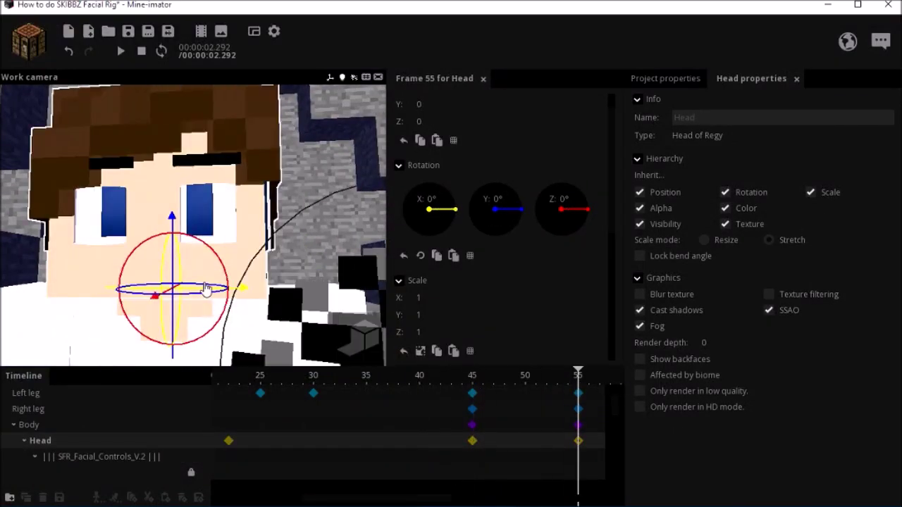
{"action": "left_click", "coordinate": [213, 210]}
{"action": "left_click", "coordinate": [214, 209]}
{"action": "scroll", "coordinate": [104, 457], "scroll_direction": "down", "scroll_amount": 3}
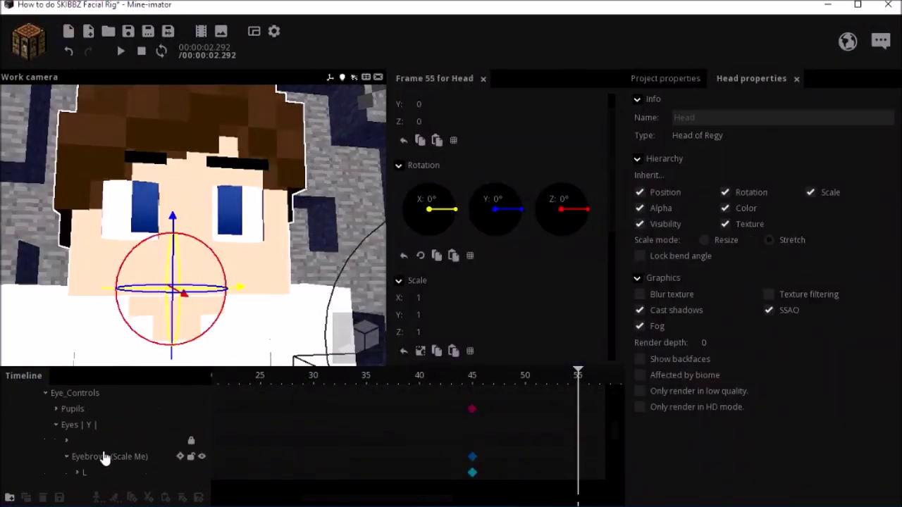
{"action": "left_click", "coordinate": [73, 409]}
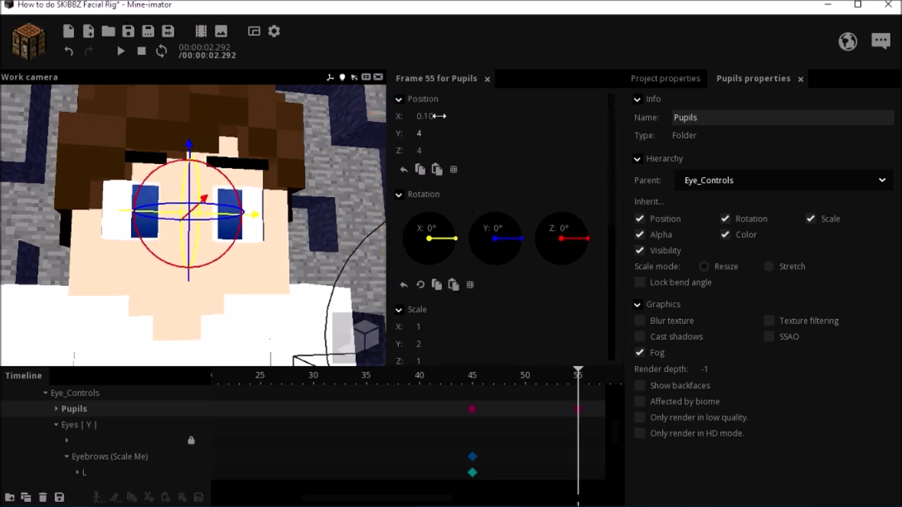
Expand the Pupils folder and add keyframes for its L and R pupils at frame 45
{"action": "left_click", "coordinate": [57, 409]}
{"action": "left_click", "coordinate": [93, 441]}
{"action": "left_click", "coordinate": [472, 440]}
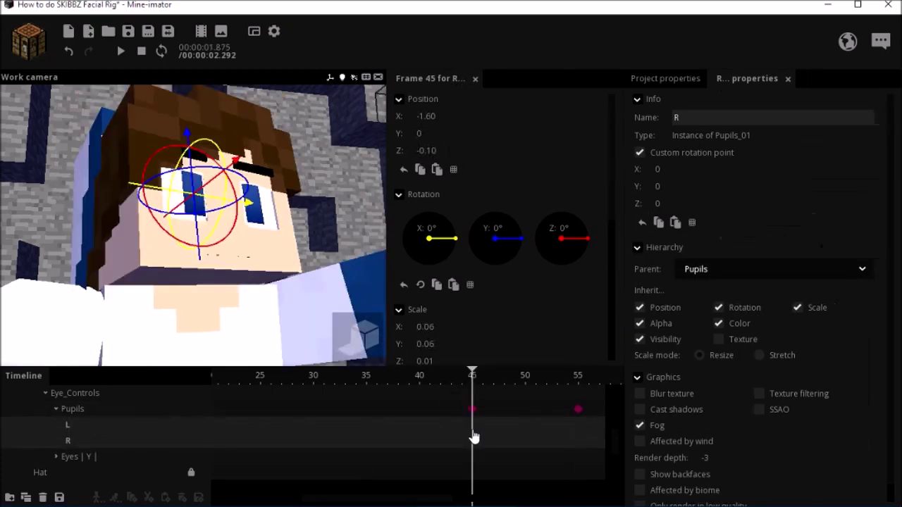
Key the L and R pupils at frame 55 and shrink the pupils using linked scale values
{"action": "left_click", "coordinate": [578, 378]}
{"action": "left_click_drag", "start_coordinate": [84, 423], "coordinate": [100, 440]}
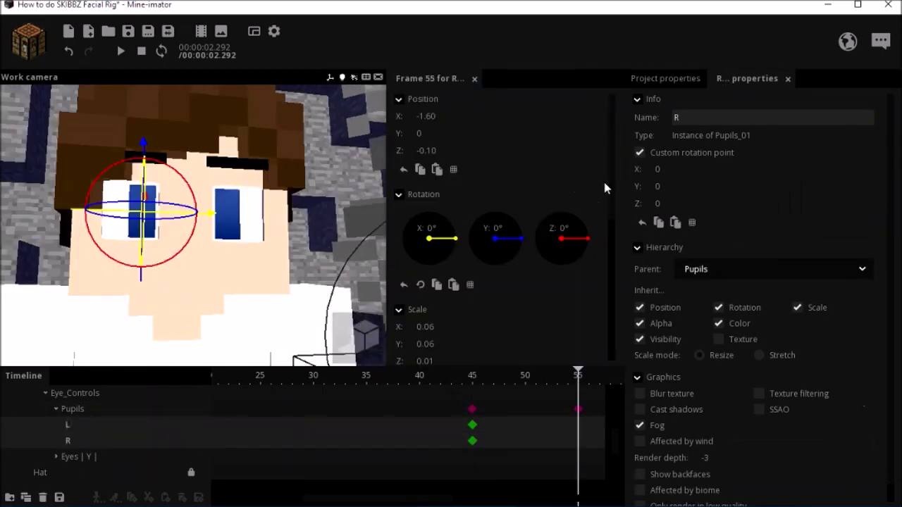
{"action": "scroll", "coordinate": [507, 247], "scroll_direction": "down", "scroll_amount": 2}
{"action": "left_click", "coordinate": [421, 324]}
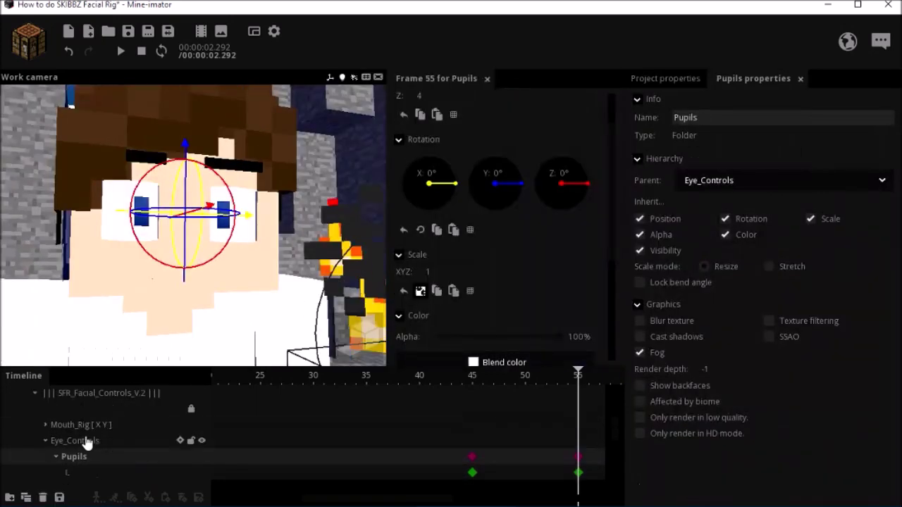
Select the facial rig keyframes at frame 45, including the pupils and eyebrows, and change their linear transition to an easing curve
{"action": "scroll", "coordinate": [80, 441], "scroll_direction": "down", "scroll_amount": 2}
{"action": "left_click", "coordinate": [106, 472]}
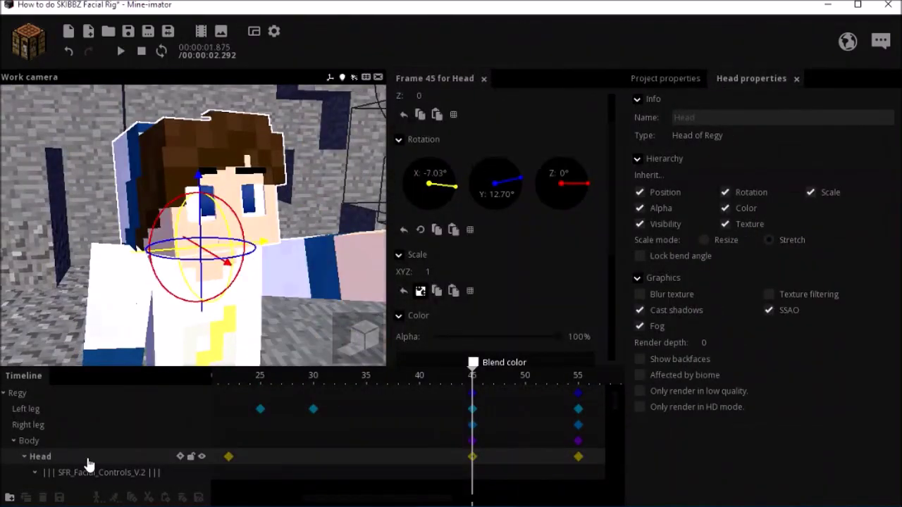
{"action": "scroll", "coordinate": [88, 465], "scroll_direction": "down", "scroll_amount": 1}
{"action": "scroll", "coordinate": [606, 288], "scroll_direction": "down", "scroll_amount": 3}
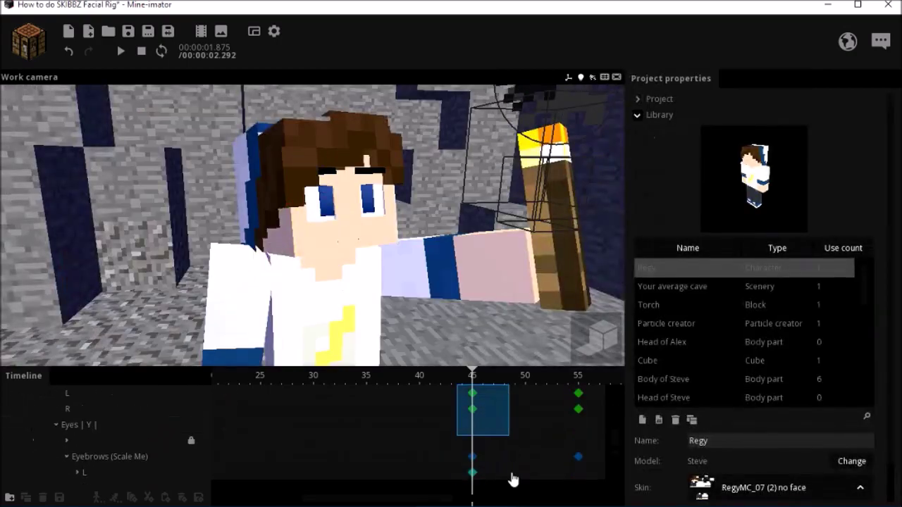
{"action": "left_click_drag", "start_coordinate": [513, 477], "coordinate": [553, 448]}
{"action": "left_click_drag", "start_coordinate": [608, 261], "coordinate": [608, 310]}
{"action": "left_click", "coordinate": [544, 325]}
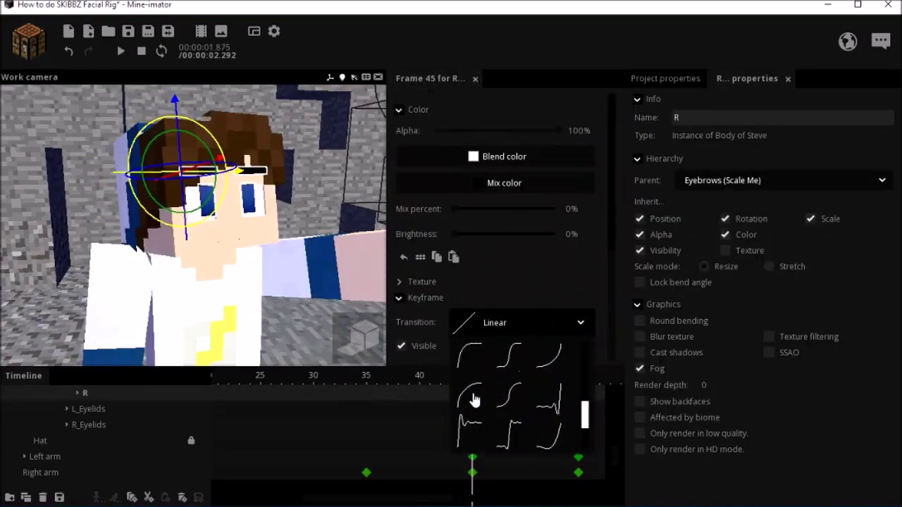
{"action": "left_click", "coordinate": [481, 341]}
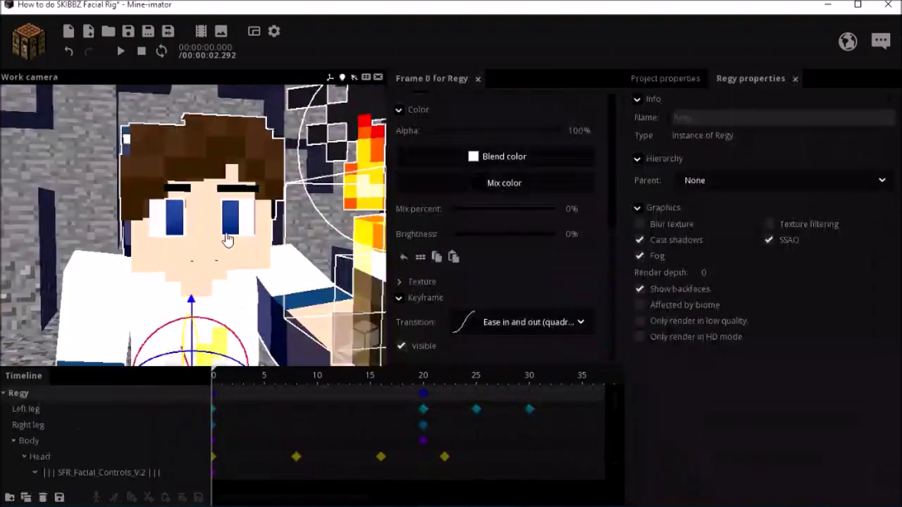
Key the Mouth_Rig folder at frame 10 with its scale at X 0.61 and Y 0.21 to open the mouth
{"action": "left_click", "coordinate": [105, 459]}
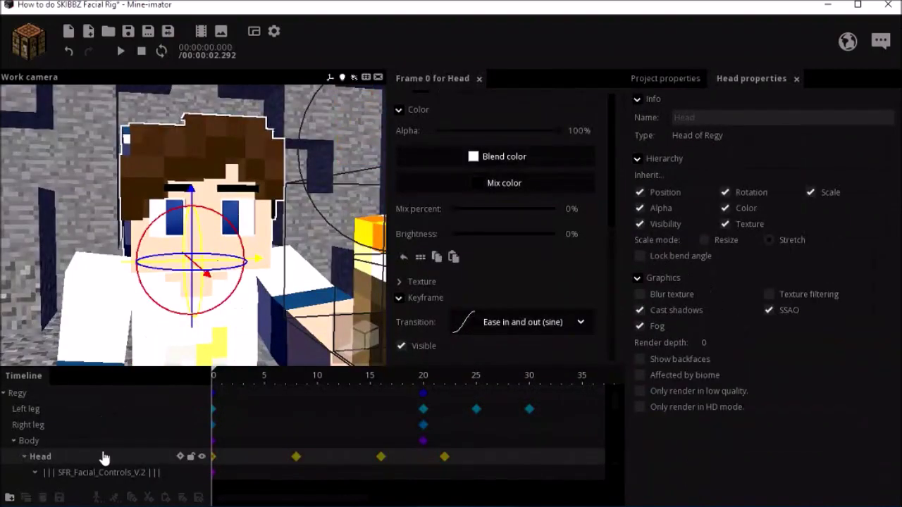
{"action": "scroll", "coordinate": [105, 461], "scroll_direction": "down", "scroll_amount": 3}
{"action": "left_click", "coordinate": [105, 459]}
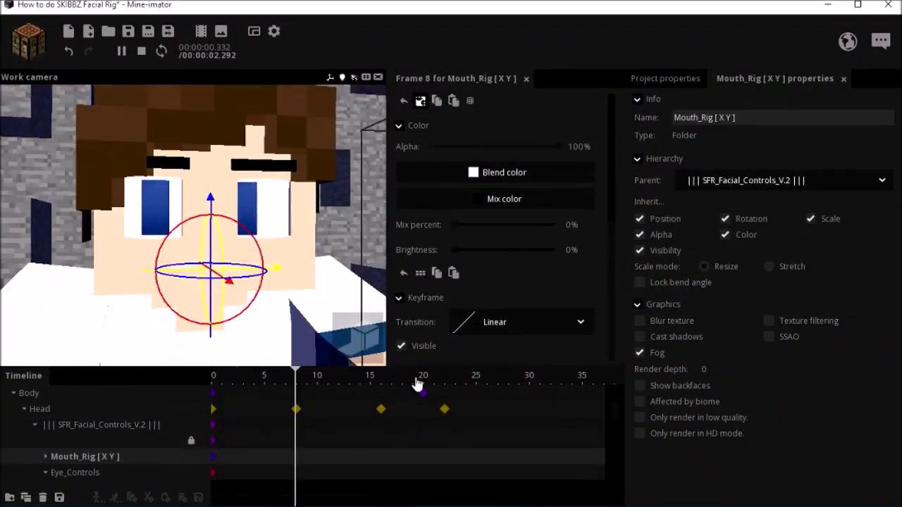
{"action": "left_click_drag", "start_coordinate": [378, 384], "coordinate": [317, 382]}
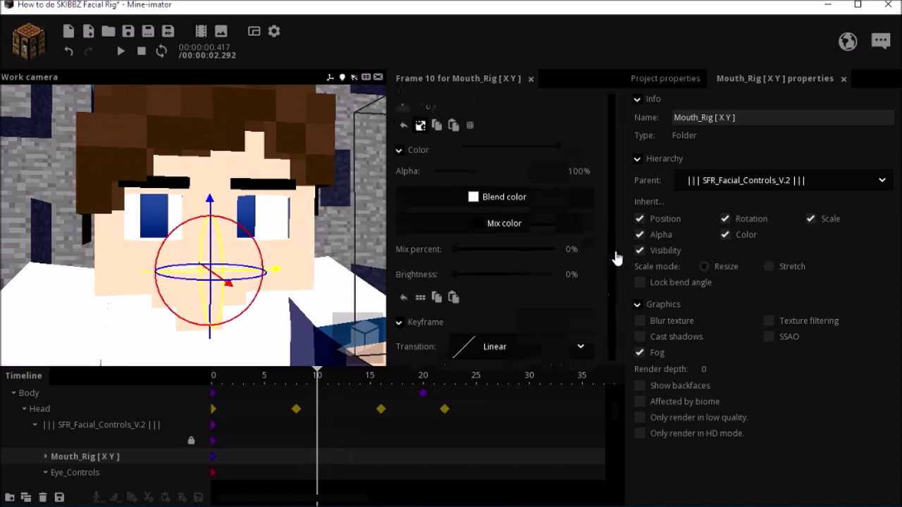
{"action": "scroll", "coordinate": [437, 222], "scroll_direction": "up", "scroll_amount": 5}
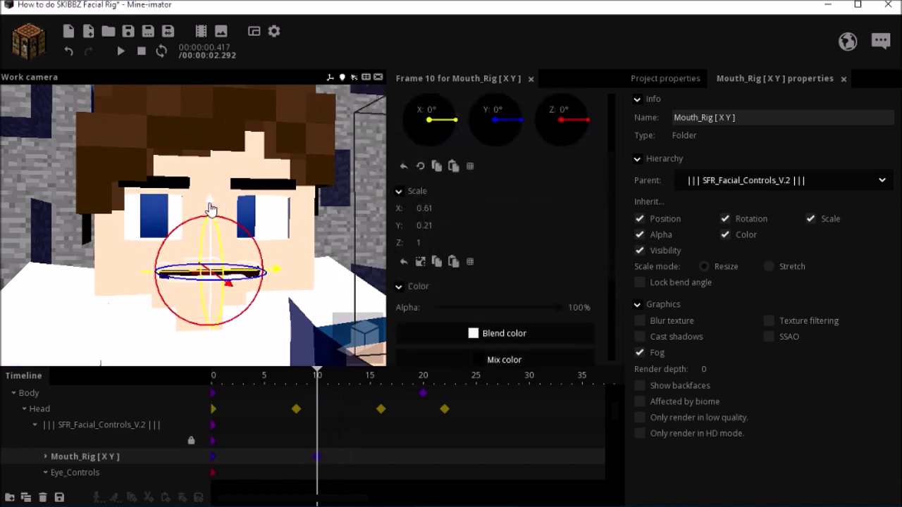
Examine the mouth up close and the R_Smile parts inside the Mouth_Rig hierarchy
{"action": "scroll", "coordinate": [210, 208], "scroll_direction": "up", "scroll_amount": 4}
{"action": "left_click", "coordinate": [149, 269]}
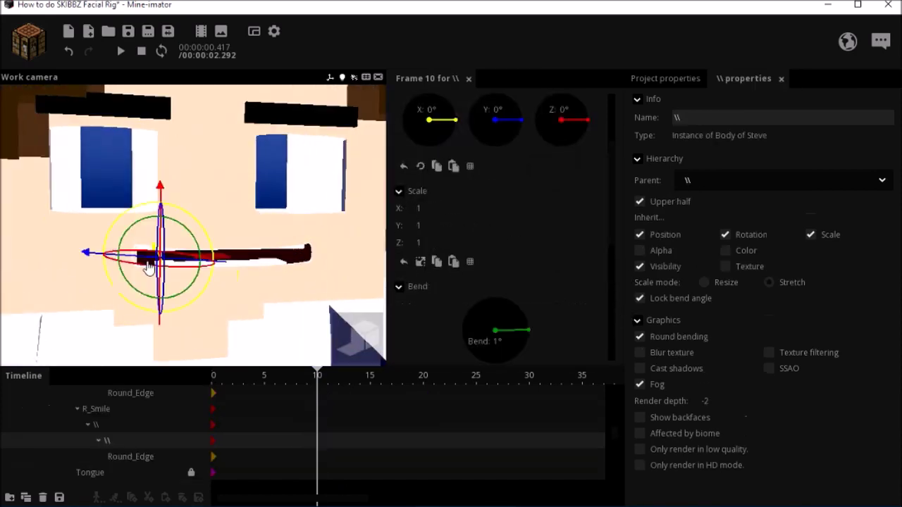
{"action": "left_click", "coordinate": [111, 408]}
{"action": "scroll", "coordinate": [109, 410], "scroll_direction": "up", "scroll_amount": 4}
{"action": "left_click", "coordinate": [77, 410]}
{"action": "left_click_drag", "start_coordinate": [115, 408], "coordinate": [132, 429]}
{"action": "left_click_drag", "start_coordinate": [268, 406], "coordinate": [211, 428]}
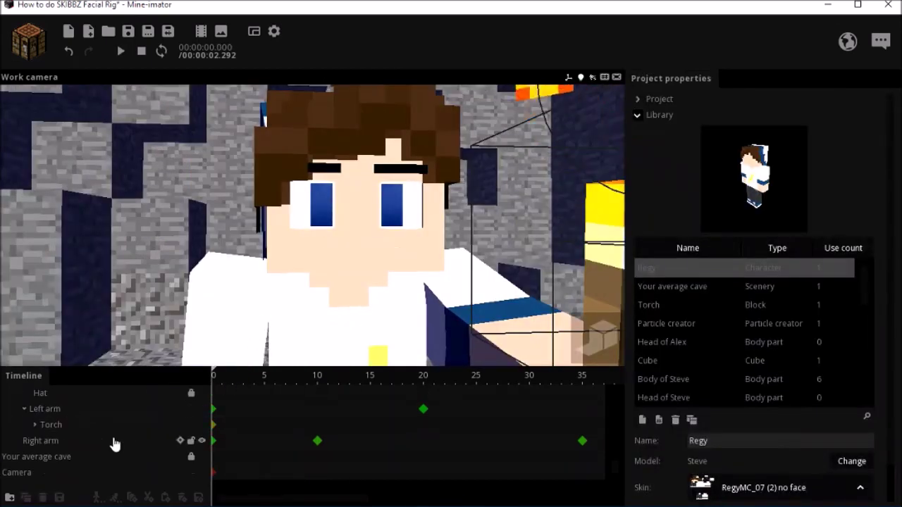
Give the Mouth_Rig keyframe at frame 0 an easing transition instead of Linear
{"action": "left_click", "coordinate": [124, 442]}
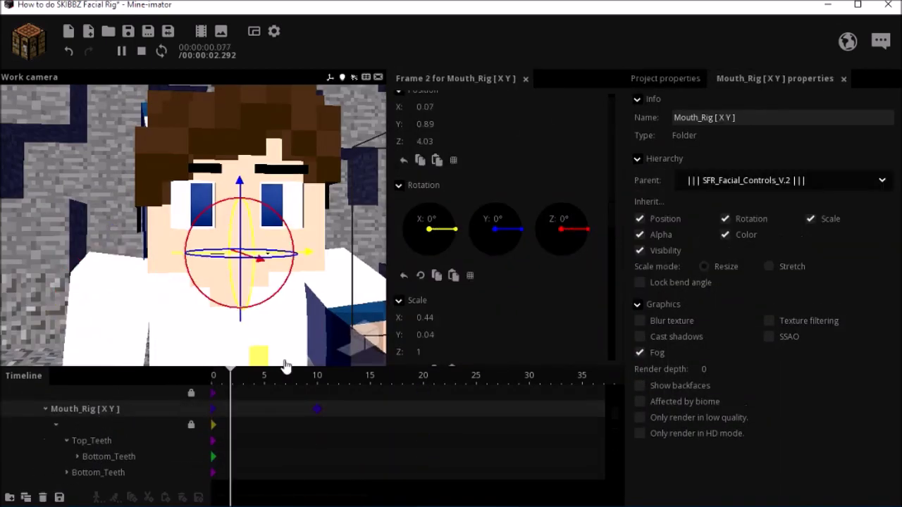
{"action": "scroll", "coordinate": [528, 338], "scroll_direction": "down", "scroll_amount": 5}
{"action": "left_click", "coordinate": [524, 327]}
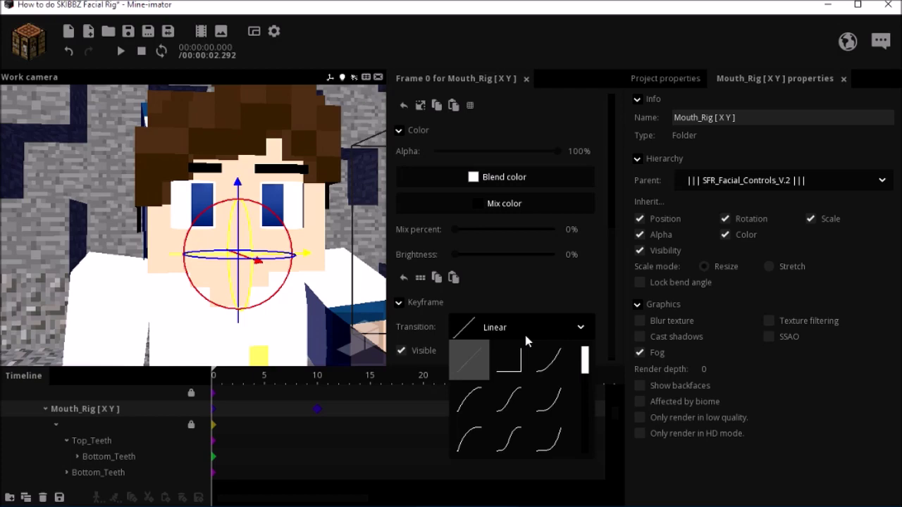
{"action": "left_click", "coordinate": [466, 403]}
Key the Mouth_Rig at frame 20 with scale X 0.45 and Y 0.17, and apply an easing transition at frame 10
{"action": "left_click", "coordinate": [317, 409]}
{"action": "scroll", "coordinate": [458, 209], "scroll_direction": "up", "scroll_amount": 4}
{"action": "left_click", "coordinate": [214, 409]}
{"action": "left_click", "coordinate": [317, 408]}
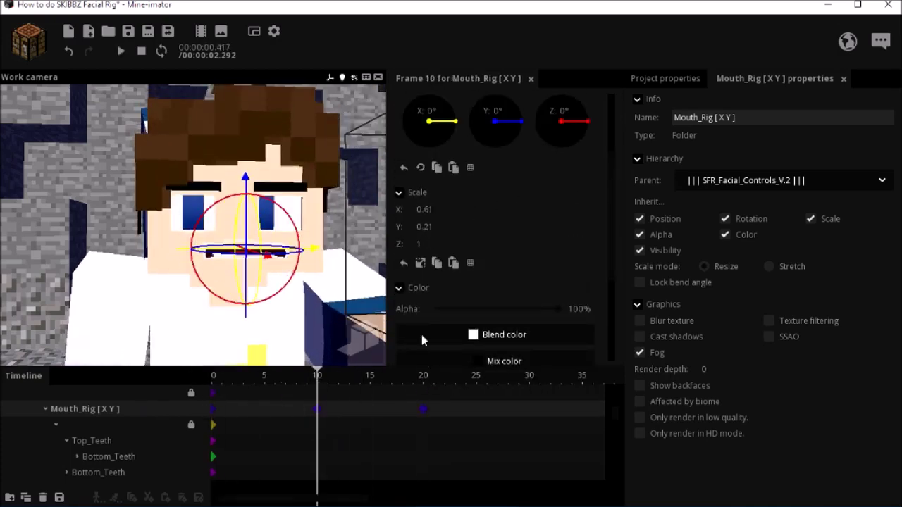
{"action": "scroll", "coordinate": [507, 282], "scroll_direction": "down", "scroll_amount": 5}
{"action": "left_click", "coordinate": [521, 322]}
{"action": "left_click", "coordinate": [525, 420]}
{"action": "left_click", "coordinate": [367, 424]}
Play the animation from the start to check the mouth movement
{"action": "key", "text": "space"}
{"action": "left_click", "coordinate": [215, 378]}
{"action": "left_click", "coordinate": [215, 378]}
{"action": "key", "text": "space"}
{"action": "left_click_drag", "start_coordinate": [349, 497], "coordinate": [425, 498]}
{"action": "key", "text": "space"}
{"action": "key", "text": "space"}
Key the Mouth_Rig closed at frame 45 and set its frame 20 transition to Ease in and out (back)
{"action": "left_click_drag", "start_coordinate": [473, 389], "coordinate": [505, 393]}
{"action": "left_click", "coordinate": [88, 409]}
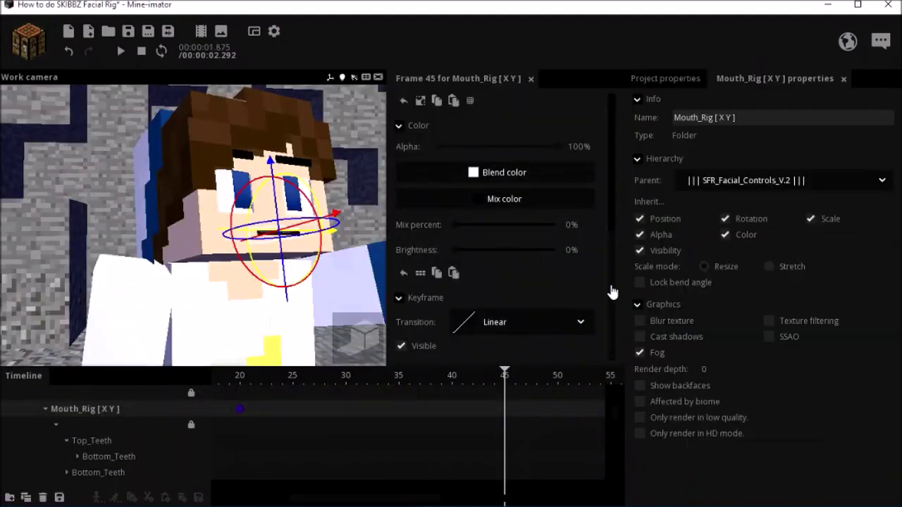
{"action": "left_click", "coordinate": [240, 409]}
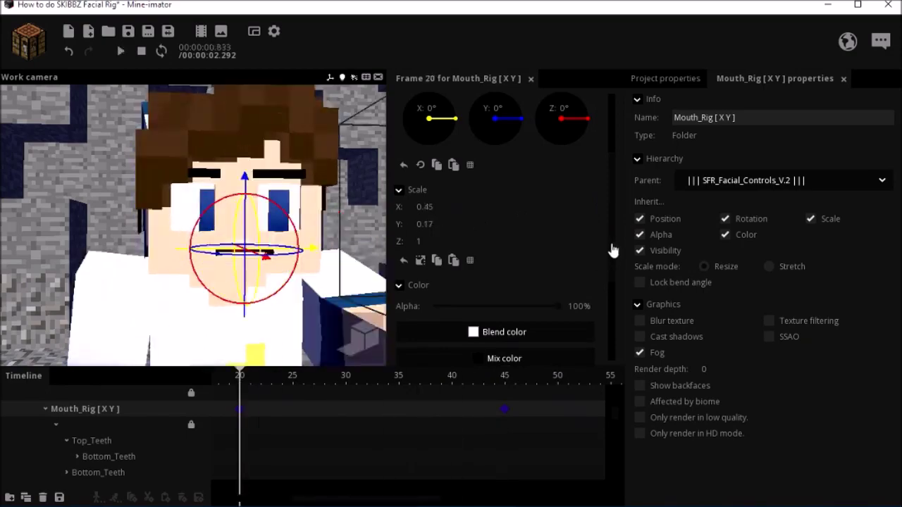
{"action": "scroll", "coordinate": [500, 281], "scroll_direction": "down", "scroll_amount": 5}
{"action": "left_click", "coordinate": [564, 322]}
{"action": "left_click", "coordinate": [492, 398]}
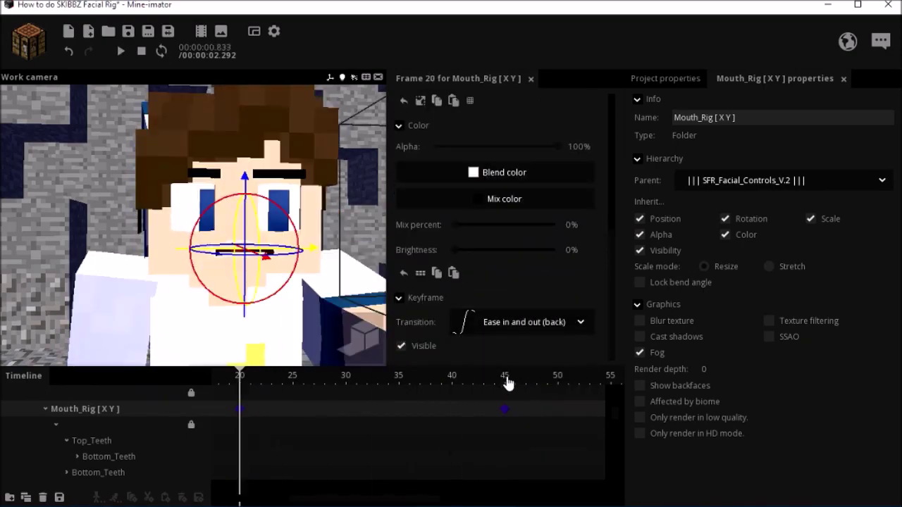
Replay the mouth animation and save the project
{"action": "left_click", "coordinate": [503, 379]}
{"action": "left_click", "coordinate": [309, 412]}
{"action": "key", "text": "space"}
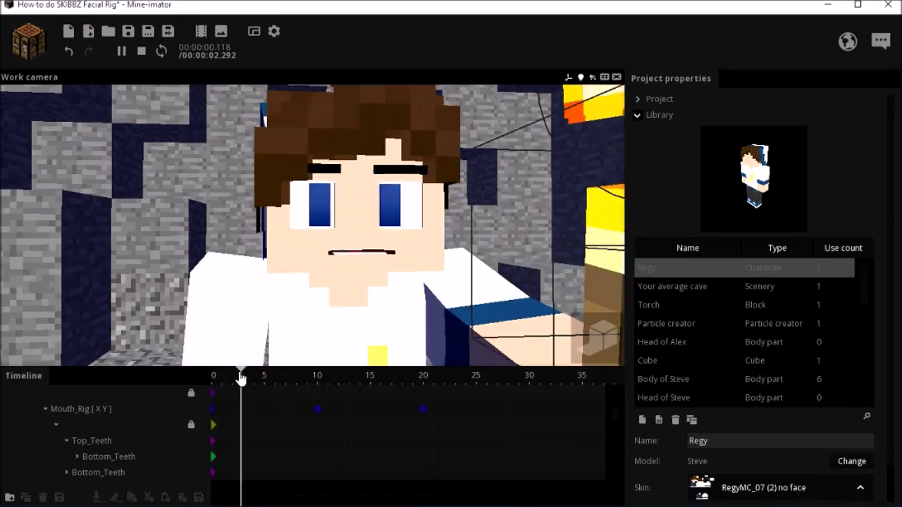
{"action": "key", "text": "ctrl+s"}
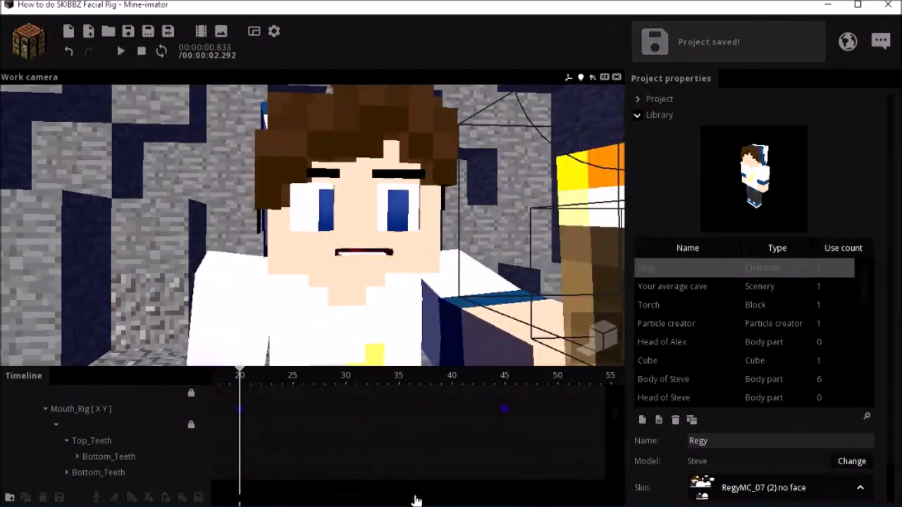
{"action": "key", "text": "space"}
{"action": "left_click", "coordinate": [441, 502]}
{"action": "left_click", "coordinate": [512, 378]}
{"action": "key", "text": "space"}
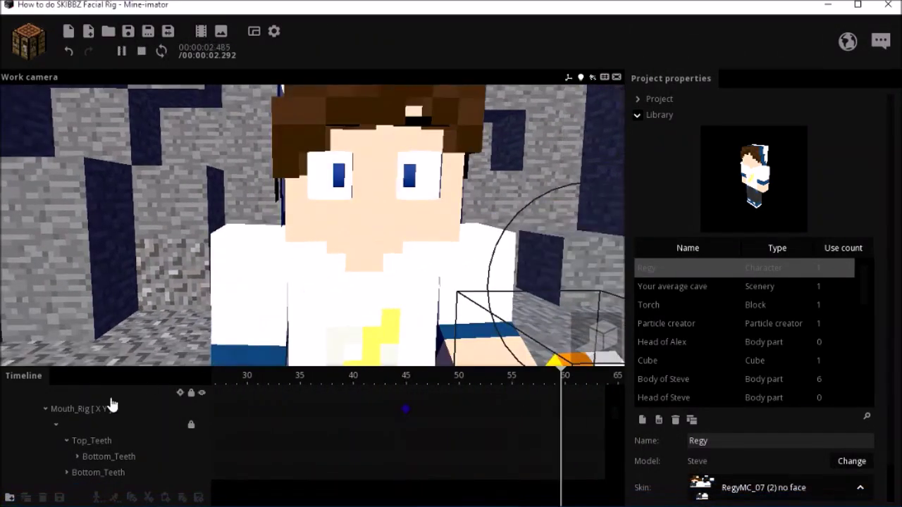
Key the Mouth_Rig at frame 55 with scale X 0.91 and Y 0.05 for a wide, thin mouth
{"action": "left_click", "coordinate": [110, 407]}
{"action": "scroll", "coordinate": [528, 261], "scroll_direction": "up", "scroll_amount": 4}
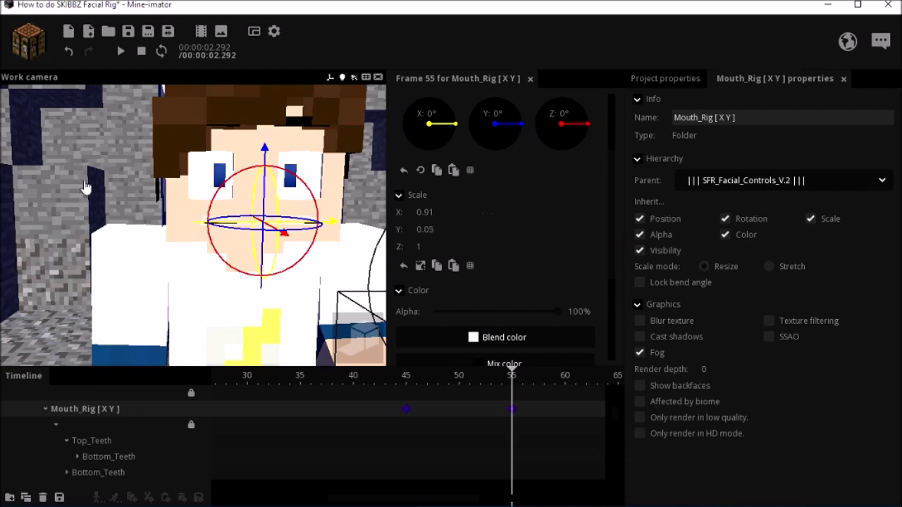
{"action": "left_click", "coordinate": [85, 187]}
{"action": "left_click_drag", "start_coordinate": [184, 201], "coordinate": [183, 213]}
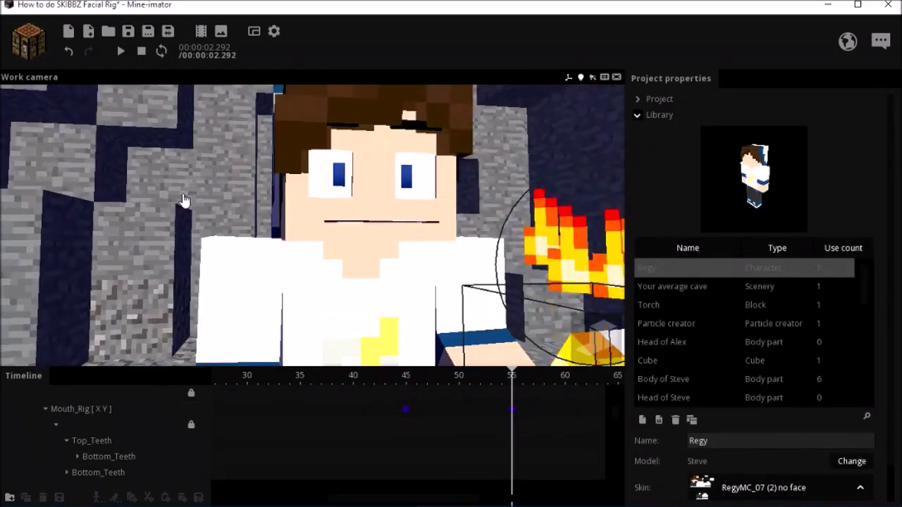
Change the transition of the Mouth_Rig keyframe at frame 45
{"action": "left_click", "coordinate": [406, 409]}
{"action": "left_click", "coordinate": [521, 322]}
{"action": "left_click", "coordinate": [154, 233]}
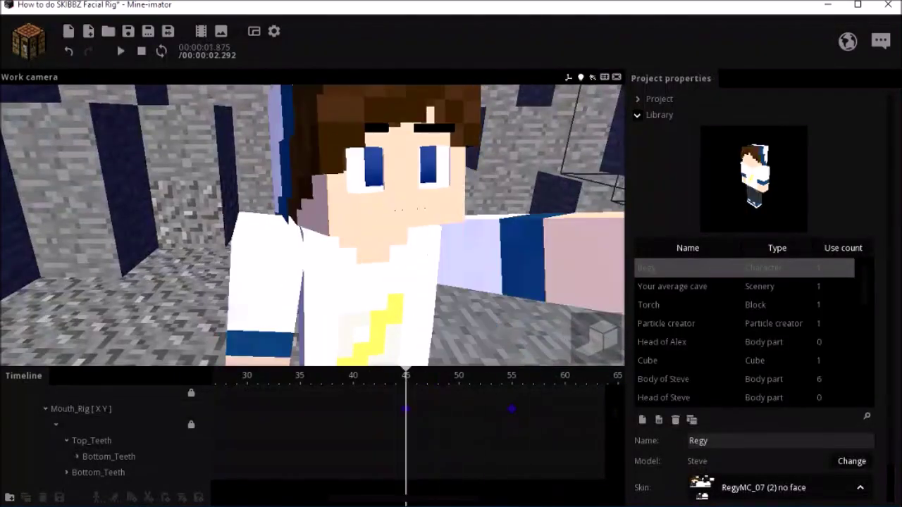
Set the Y scale of the Mouth_Rig keyframe at frame 55 to about 0.08
{"action": "left_click", "coordinate": [511, 409]}
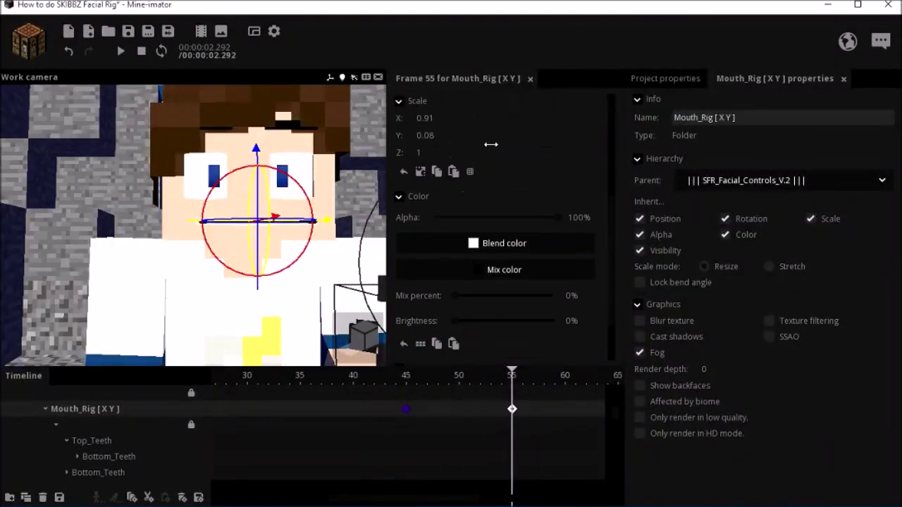
{"action": "left_click", "coordinate": [370, 181]}
{"action": "left_click", "coordinate": [363, 221]}
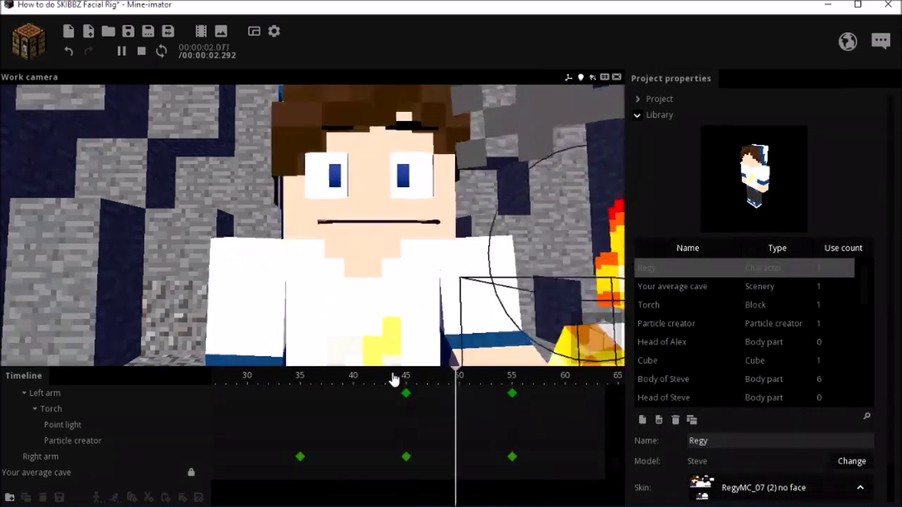
Preview the animation through the active camera in the secondary view, save the project, and hide that view
{"action": "left_click", "coordinate": [395, 379]}
{"action": "left_click", "coordinate": [253, 33]}
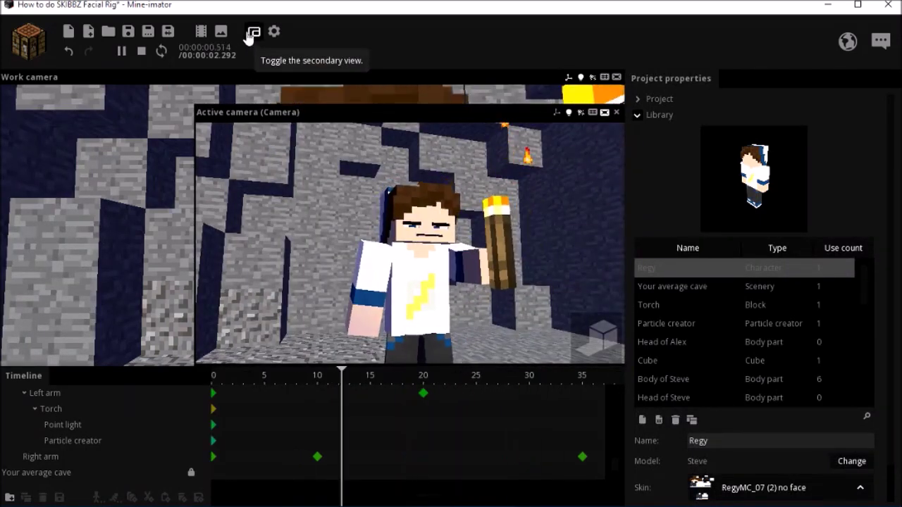
{"action": "left_click", "coordinate": [130, 34]}
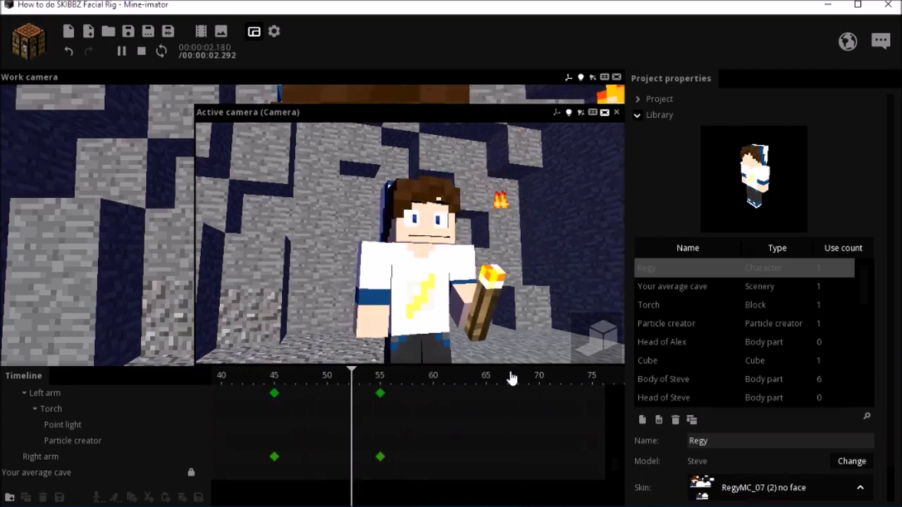
{"action": "left_click", "coordinate": [255, 32]}
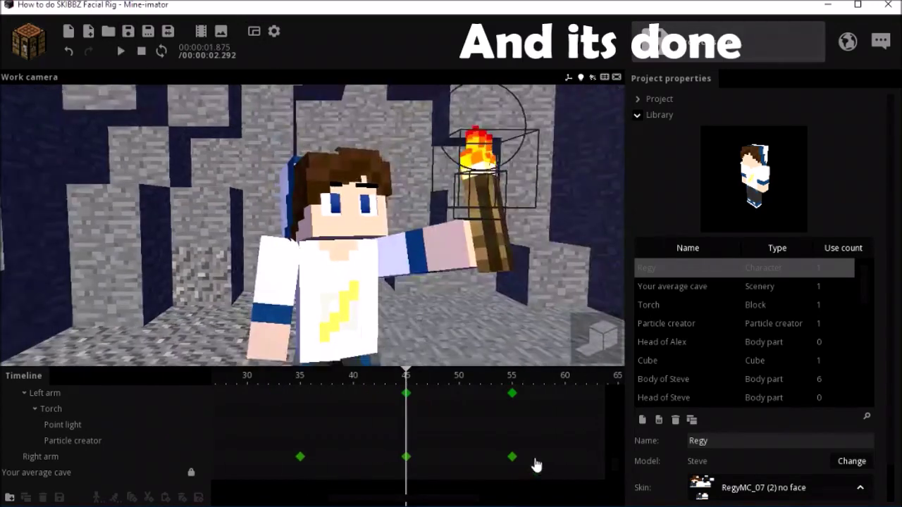
Examine the character's face up close from an angle at frames 55 and 0
{"action": "left_click", "coordinate": [515, 380]}
{"action": "left_click_drag", "start_coordinate": [451, 271], "coordinate": [432, 247]}
{"action": "scroll", "coordinate": [433, 247], "scroll_direction": "up", "scroll_amount": 3}
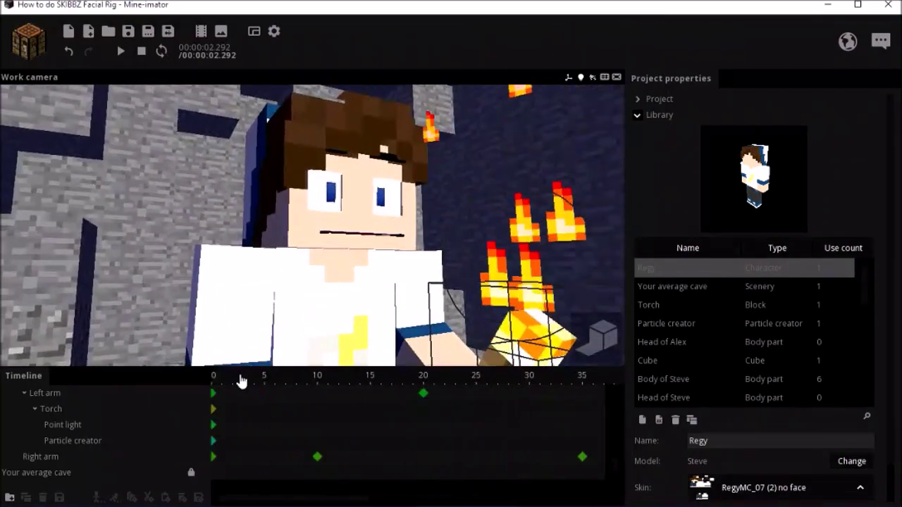
{"action": "left_click", "coordinate": [213, 380]}
{"action": "mouse_move", "coordinate": [266, 254]}
{"action": "left_mouse_down"}
{"action": "mouse_move", "coordinate": [225, 285]}
{"action": "mouse_move", "coordinate": [288, 246]}
{"action": "mouse_move", "coordinate": [257, 256]}
{"action": "left_mouse_up"}
{"action": "scroll", "coordinate": [267, 253], "scroll_direction": "down", "scroll_amount": 3}
{"action": "scroll", "coordinate": [257, 256], "scroll_direction": "up", "scroll_amount": 3}
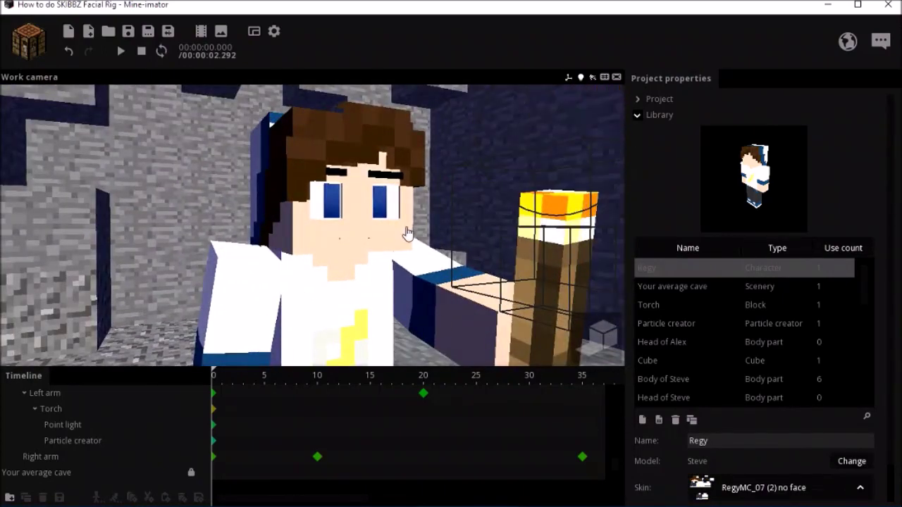
Replace the Regy character's skin with the HitGamerTV no face image from the Textures Request folder
{"action": "left_click", "coordinate": [735, 487]}
{"action": "left_click", "coordinate": [738, 305]}
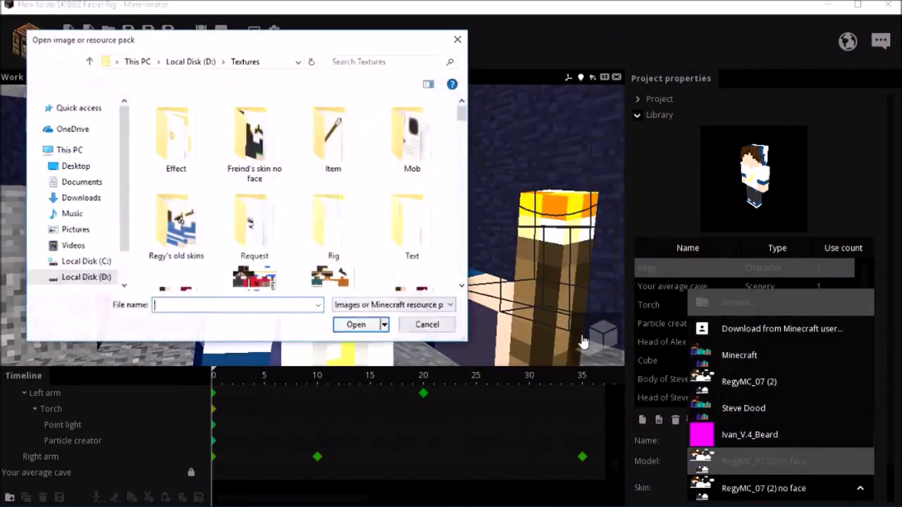
{"action": "scroll", "coordinate": [282, 251], "scroll_direction": "down", "scroll_amount": 6}
{"action": "scroll", "coordinate": [282, 251], "scroll_direction": "up", "scroll_amount": 6}
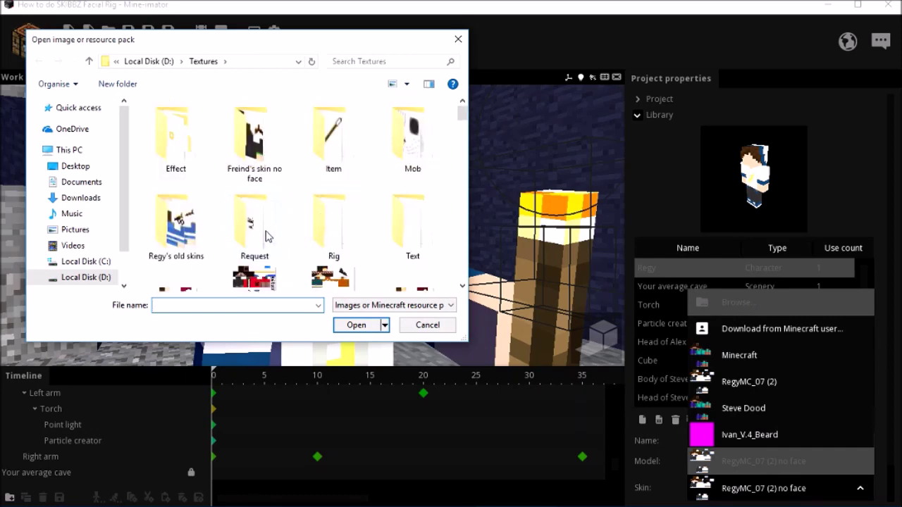
{"action": "double_click", "coordinate": [272, 238]}
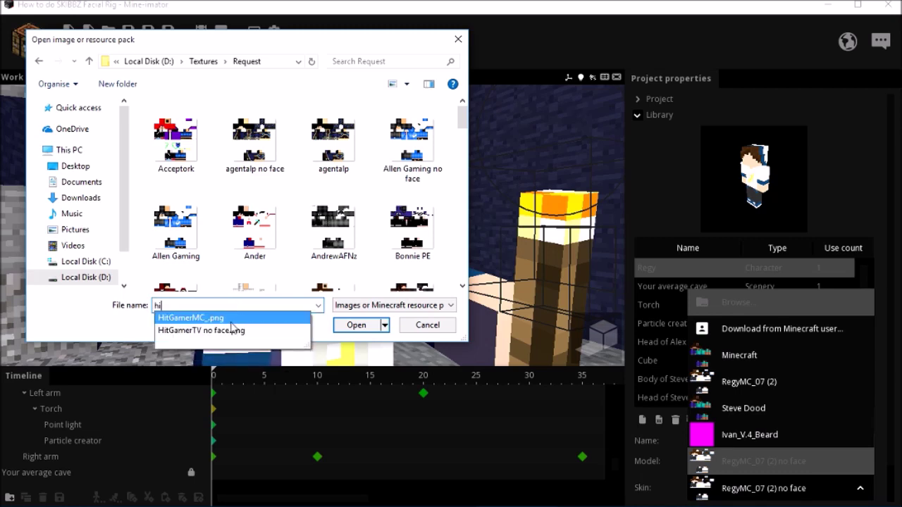
{"action": "left_click", "coordinate": [348, 330]}
Play the animation with the replacement skin and save the project
{"action": "scroll", "coordinate": [346, 273], "scroll_direction": "down", "scroll_amount": 4}
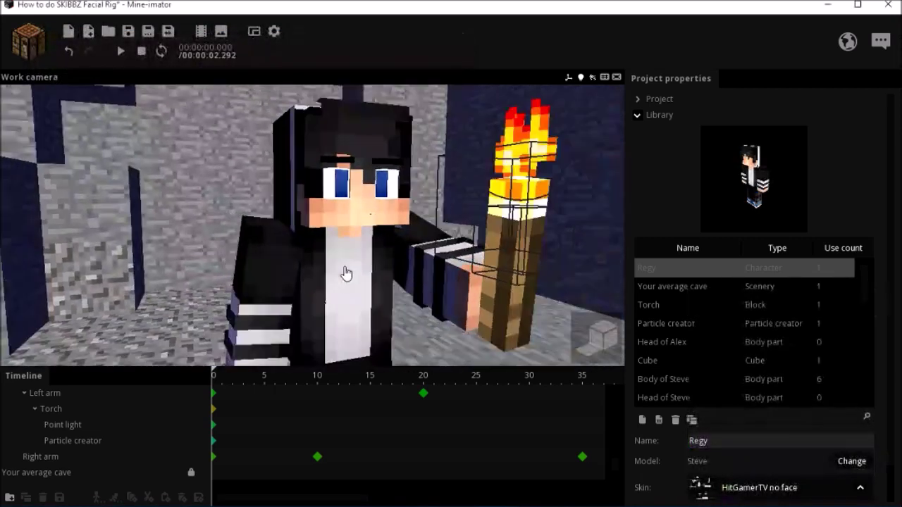
{"action": "key", "text": "space"}
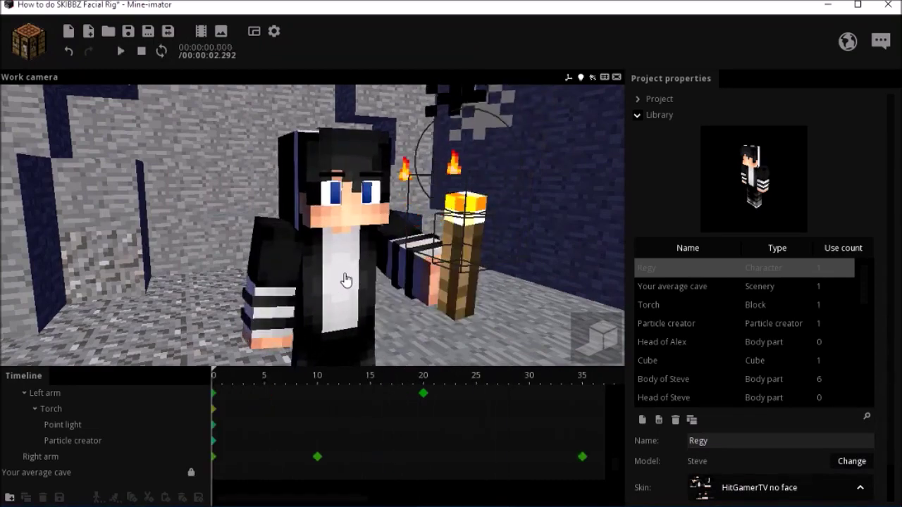
{"action": "key", "text": "space"}
{"action": "key", "text": "ctrl+s"}
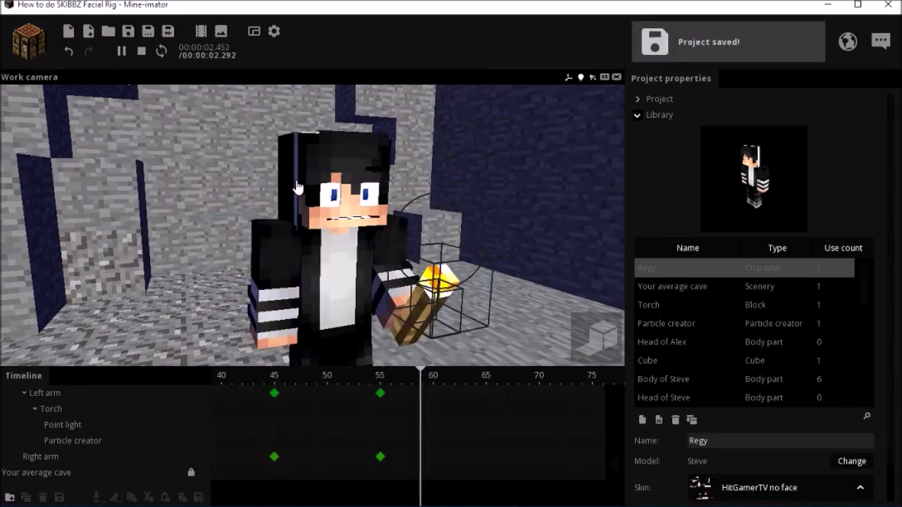
{"action": "left_click", "coordinate": [753, 497]}
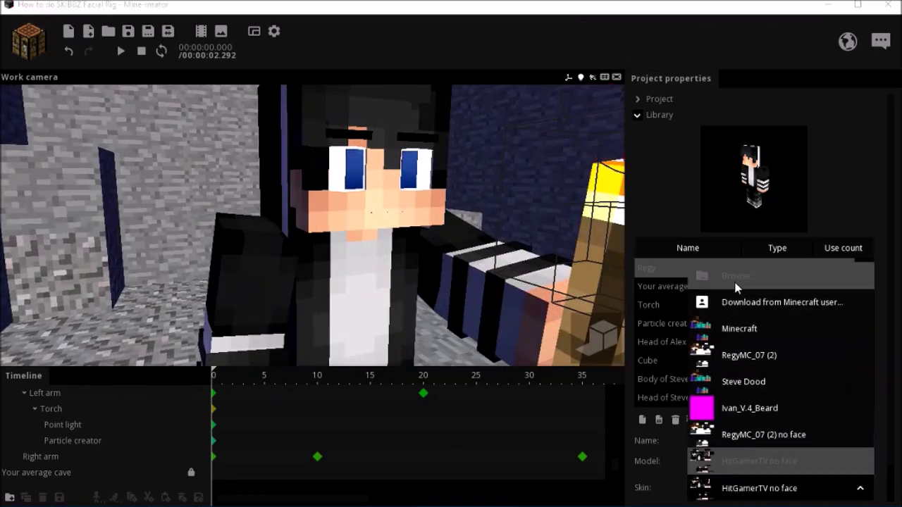
{"action": "left_click", "coordinate": [736, 286]}
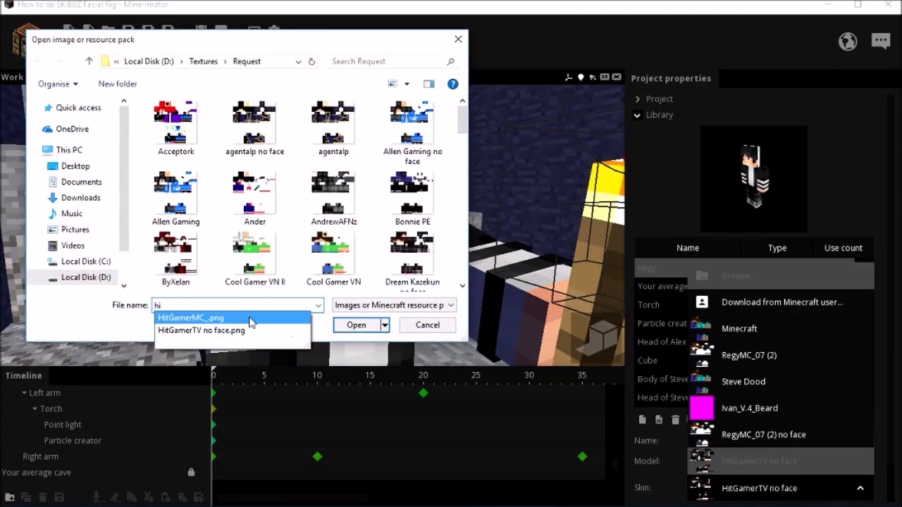
{"action": "left_click", "coordinate": [356, 325]}
Create a Steve head body part with the HitGamerMC_ texture and place it beside the character's head as a color reference
{"action": "left_click", "coordinate": [28, 39]}
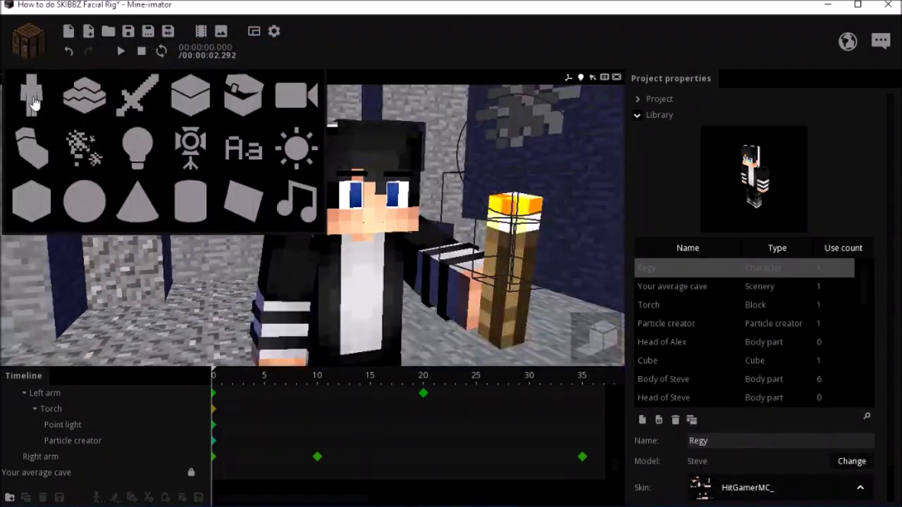
{"action": "left_click", "coordinate": [31, 148]}
{"action": "left_click", "coordinate": [458, 397]}
{"action": "left_click", "coordinate": [471, 365]}
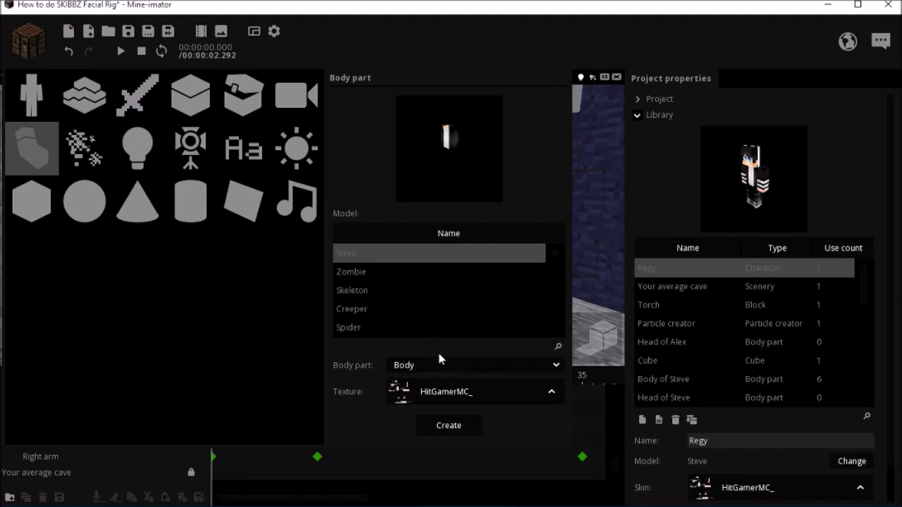
{"action": "left_click", "coordinate": [441, 365]}
{"action": "left_click", "coordinate": [405, 460]}
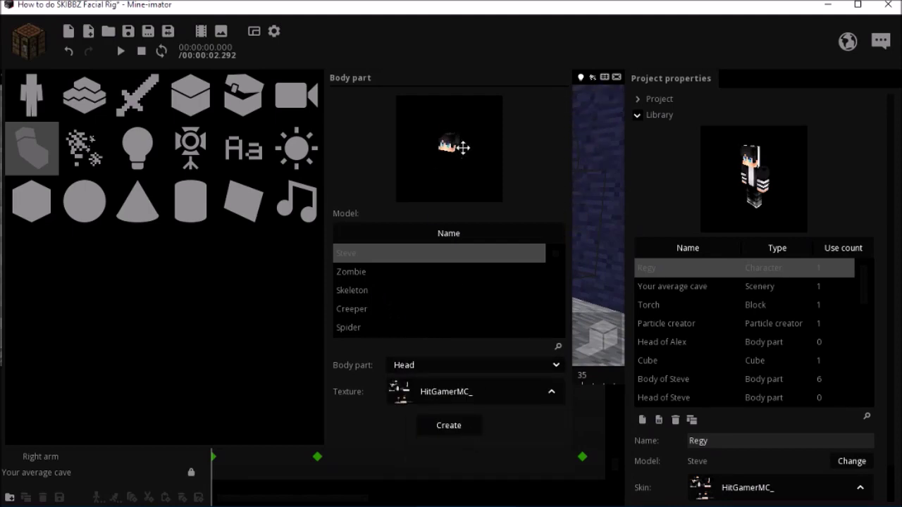
{"action": "left_click", "coordinate": [448, 427]}
{"action": "left_click_drag", "start_coordinate": [191, 338], "coordinate": [195, 161]}
{"action": "left_click_drag", "start_coordinate": [259, 241], "coordinate": [169, 239]}
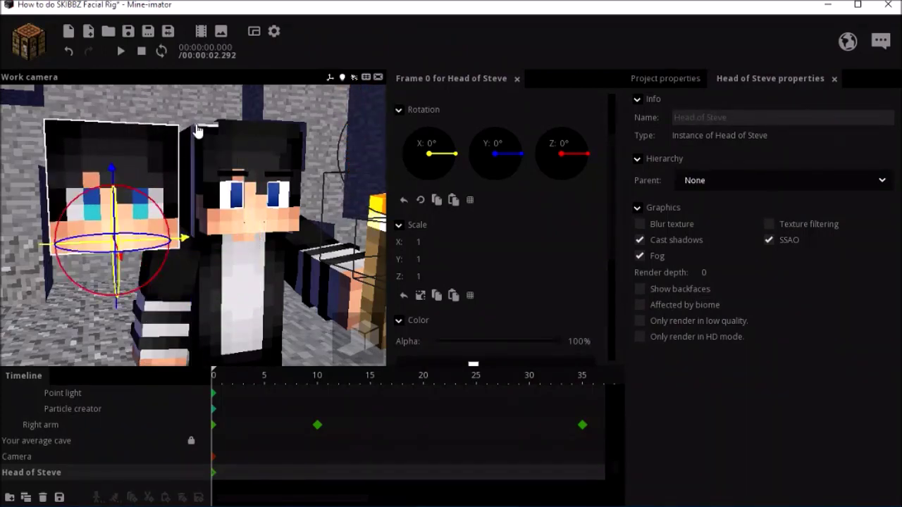
Set the Regy character's skin in the library back to HitGamerTV no face
{"action": "left_click", "coordinate": [203, 107]}
{"action": "left_click_drag", "start_coordinate": [281, 179], "coordinate": [309, 185]}
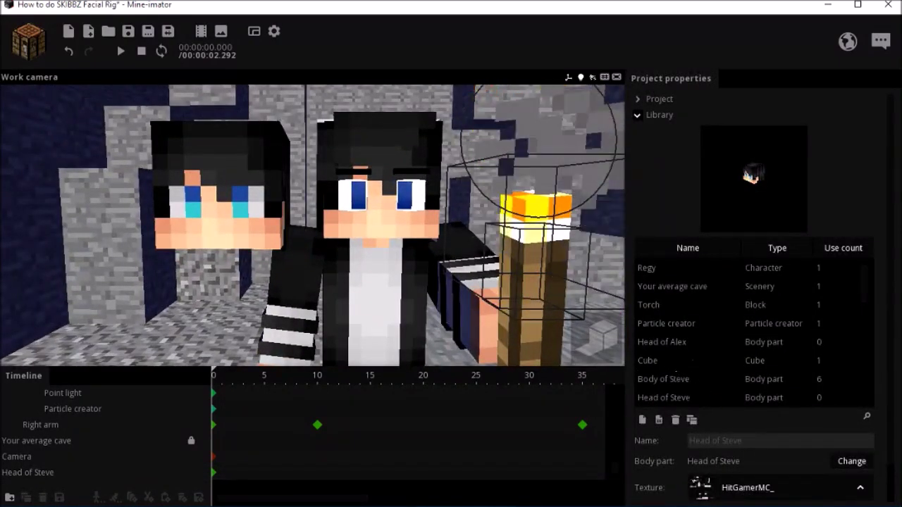
{"action": "left_click_drag", "start_coordinate": [866, 293], "coordinate": [865, 238]}
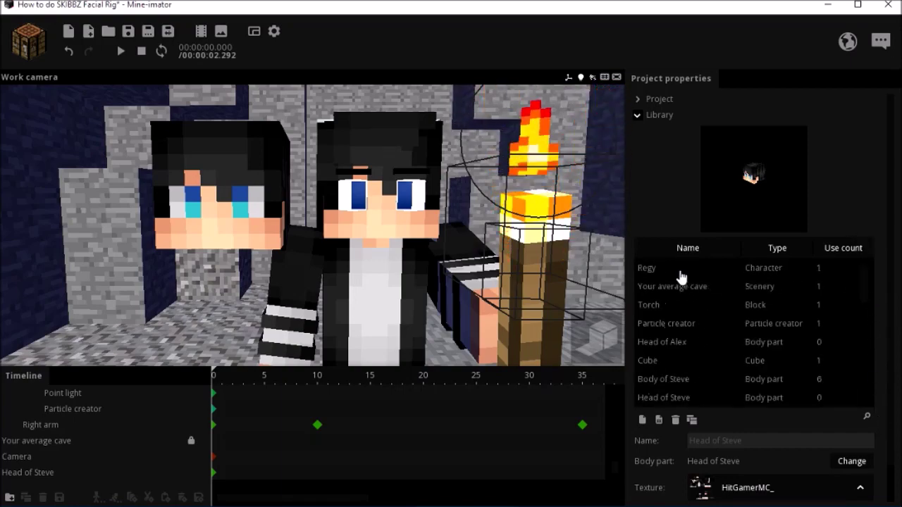
{"action": "left_click", "coordinate": [761, 487]}
{"action": "left_click", "coordinate": [756, 442]}
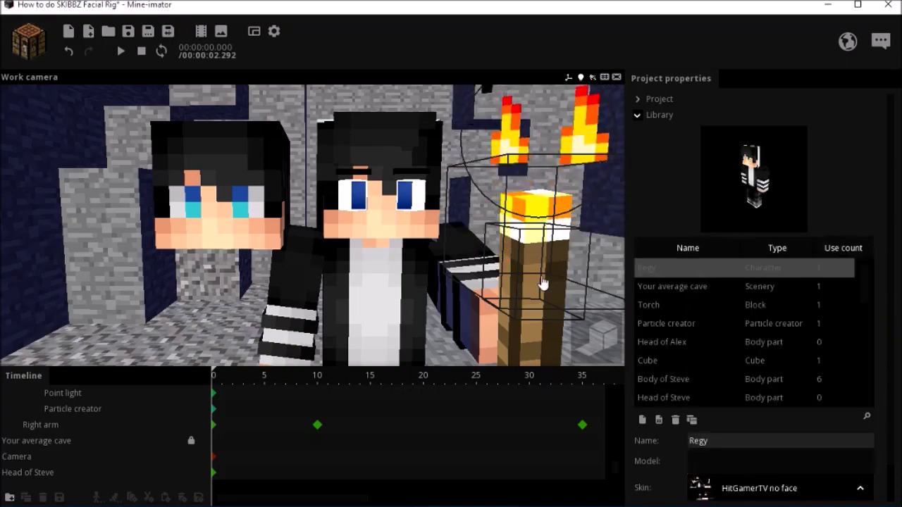
Select all keyframes of the Pupils folder and examine its color settings against the reference head's eyes
{"action": "right_click_drag", "start_coordinate": [413, 267], "coordinate": [394, 268]}
{"action": "scroll", "coordinate": [427, 270], "scroll_direction": "up", "scroll_amount": 3}
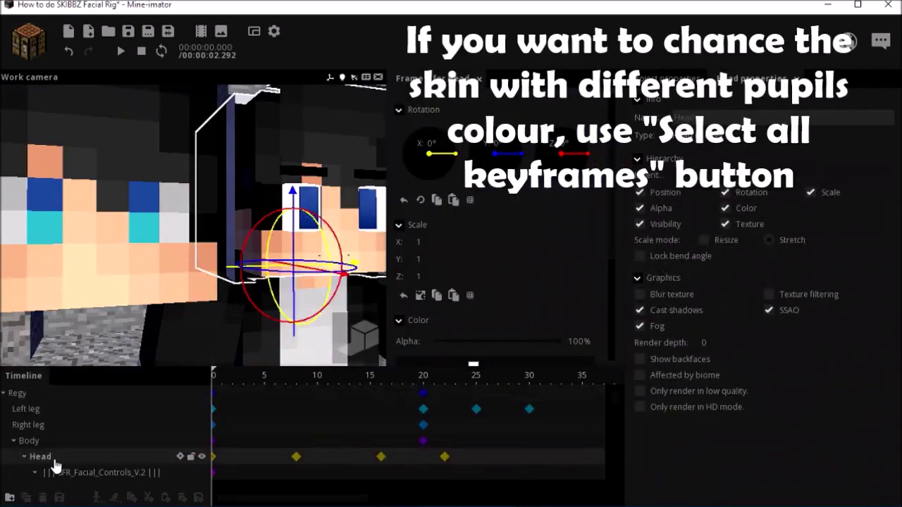
{"action": "scroll", "coordinate": [111, 474], "scroll_direction": "down", "scroll_amount": 5}
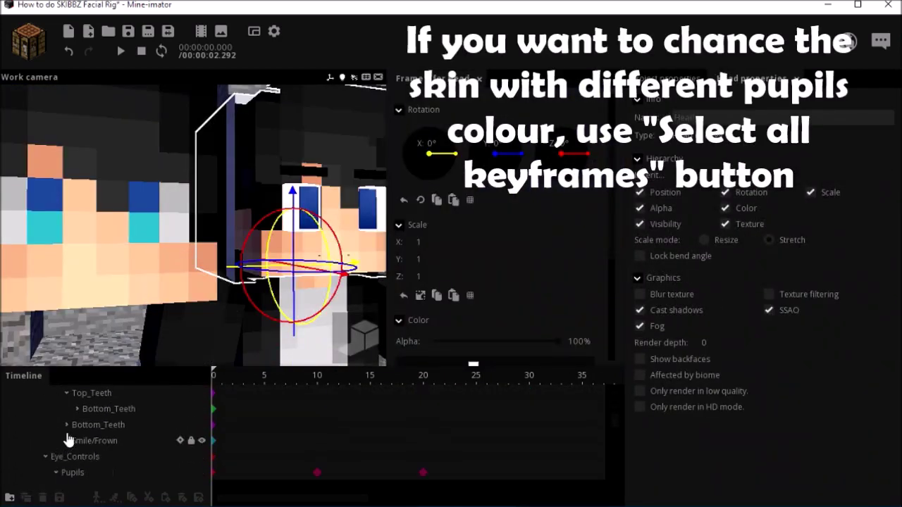
{"action": "left_click", "coordinate": [136, 441]}
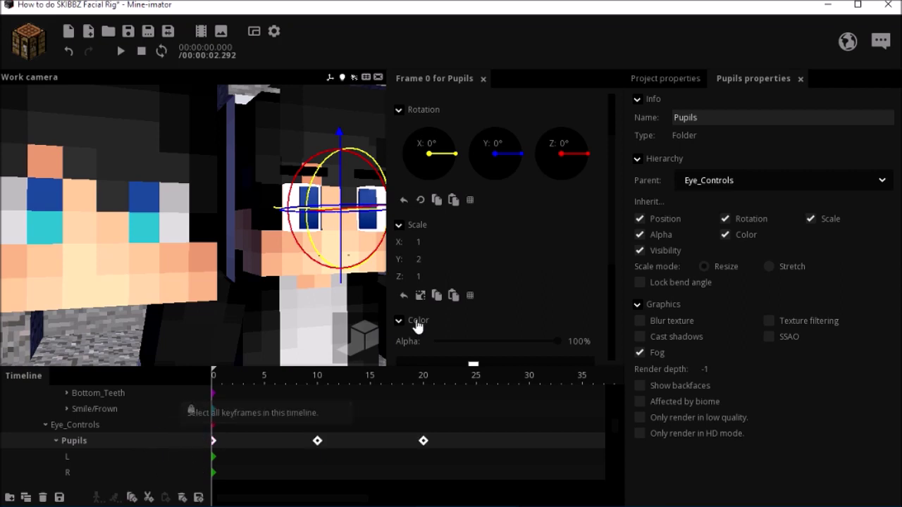
{"action": "scroll", "coordinate": [611, 310], "scroll_direction": "down", "scroll_amount": 3}
{"action": "left_click_drag", "start_coordinate": [267, 295], "coordinate": [288, 295]}
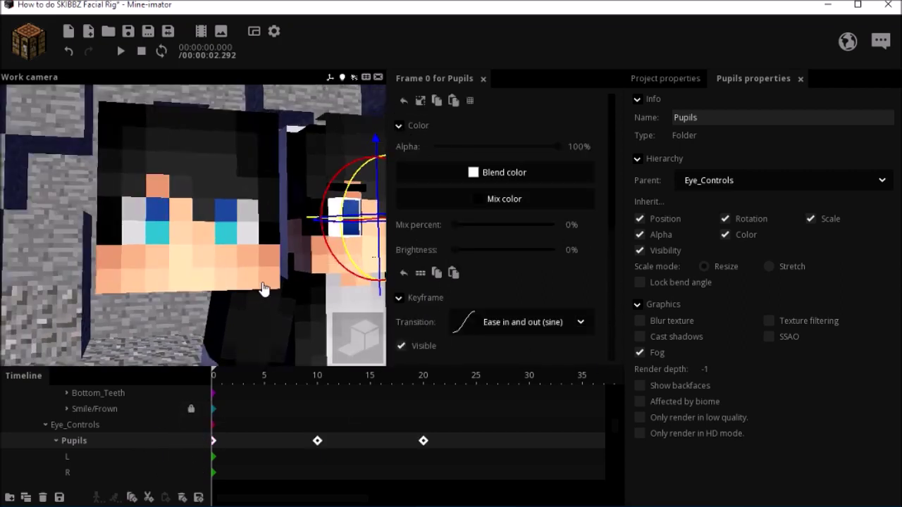
{"action": "scroll", "coordinate": [617, 302], "scroll_direction": "up", "scroll_amount": 3}
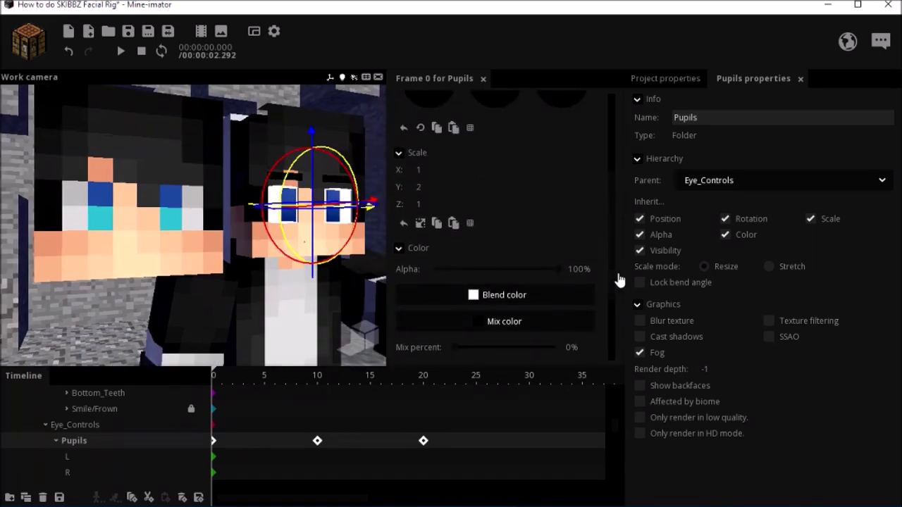
Set the mix color of all R and L pupil keyframes to the lighter blue 0090FF to match the reference head
{"action": "left_click", "coordinate": [80, 425]}
{"action": "left_click", "coordinate": [127, 458]}
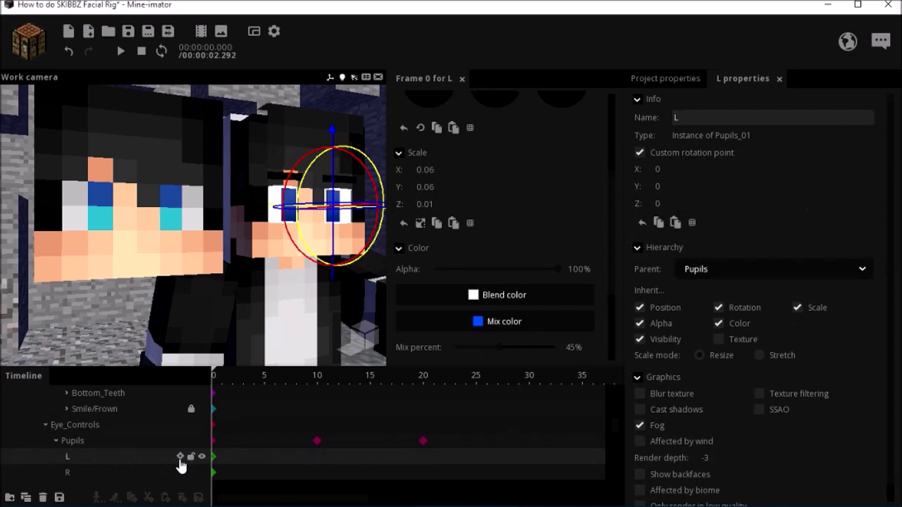
{"action": "left_click", "coordinate": [181, 477]}
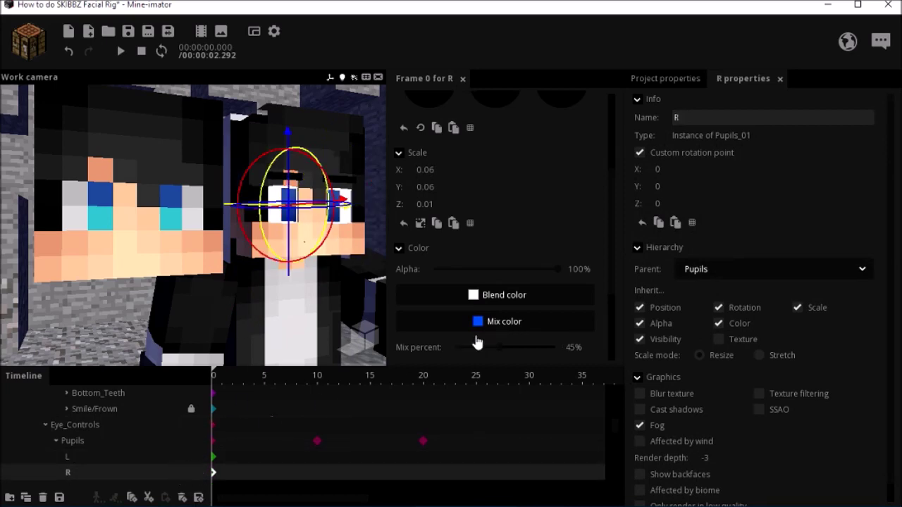
{"action": "left_click", "coordinate": [491, 321]}
{"action": "left_click", "coordinate": [448, 345]}
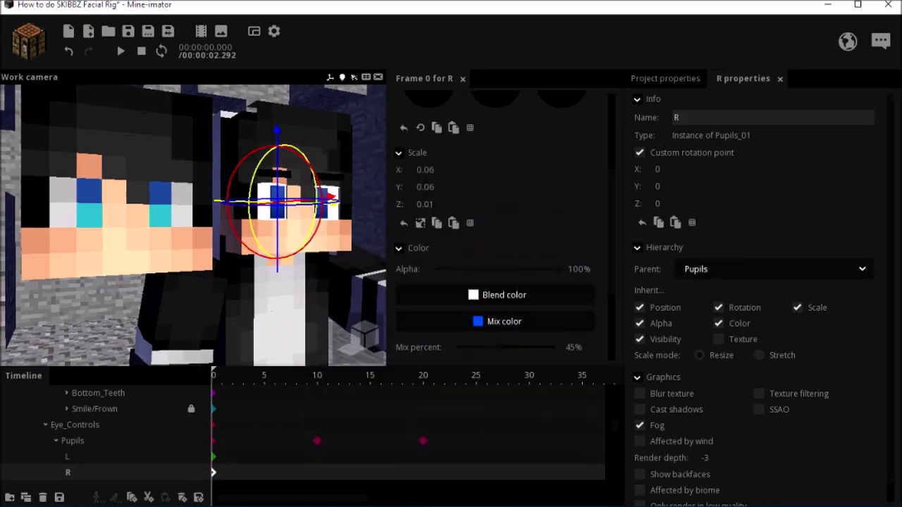
{"action": "left_click", "coordinate": [478, 322]}
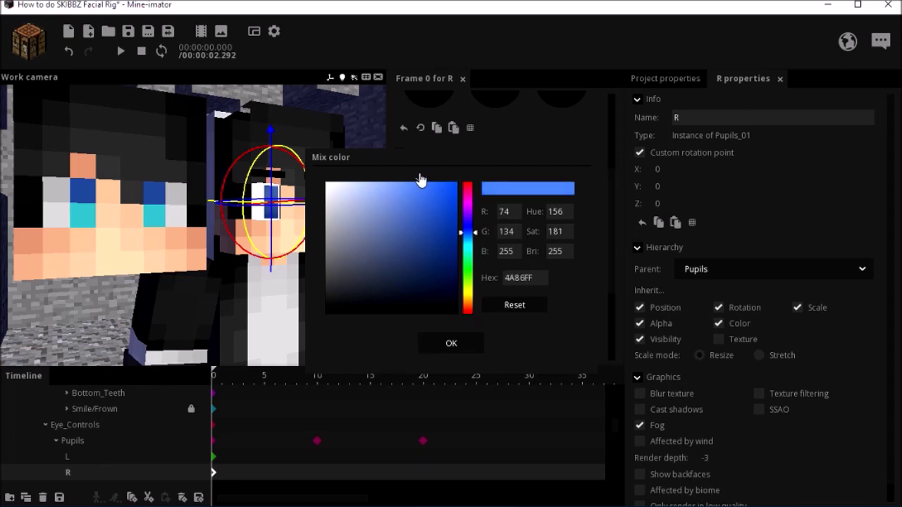
{"action": "left_click_drag", "start_coordinate": [471, 240], "coordinate": [471, 244]}
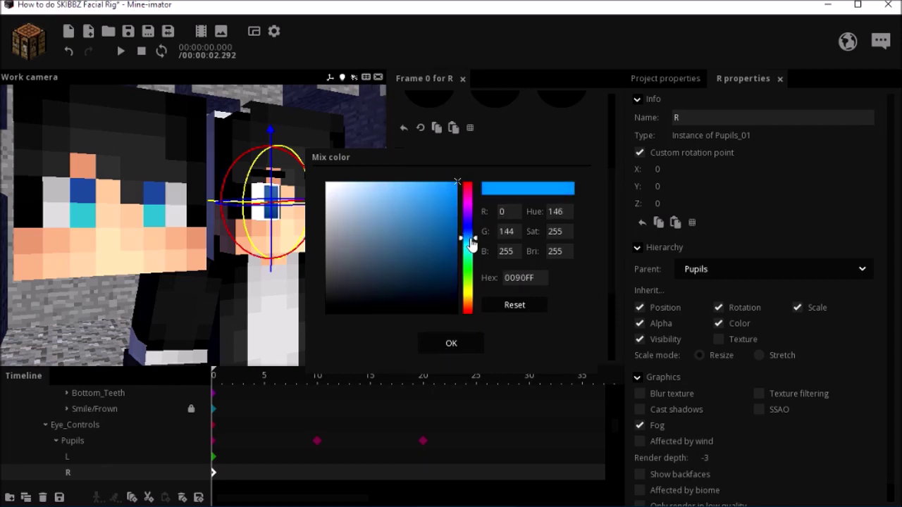
{"action": "left_click", "coordinate": [451, 346]}
{"action": "scroll", "coordinate": [507, 310], "scroll_direction": "down", "scroll_amount": 2}
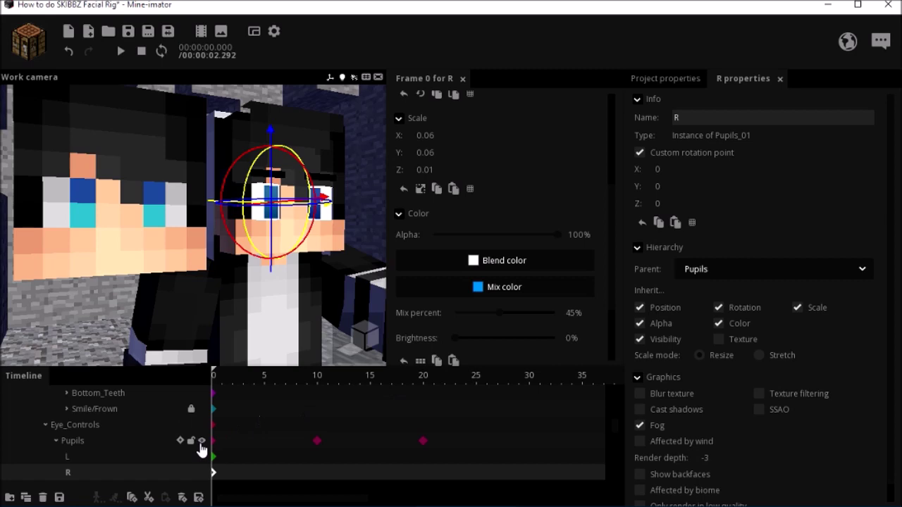
{"action": "left_click", "coordinate": [177, 457]}
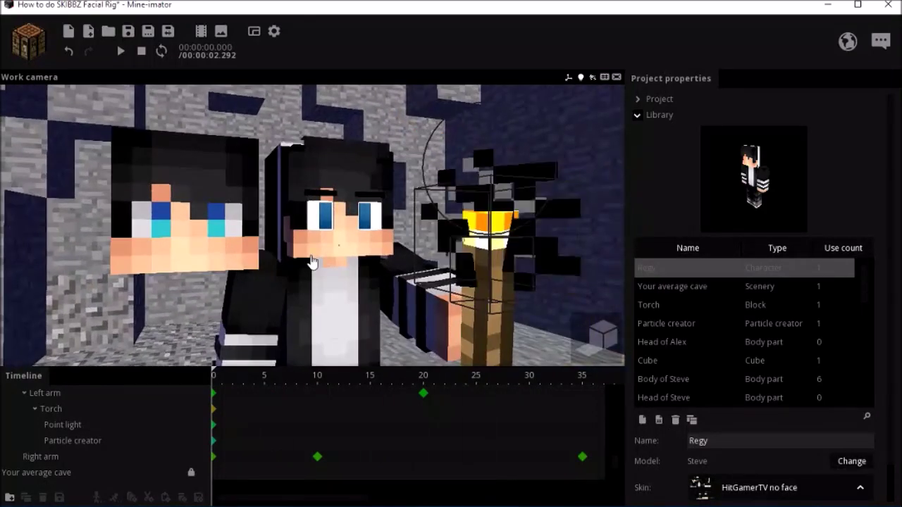
Delete the reference Head of Steve body part from the project library
{"action": "left_click_drag", "start_coordinate": [312, 263], "coordinate": [297, 242]}
{"action": "left_click", "coordinate": [266, 209]}
{"action": "left_click", "coordinate": [310, 151]}
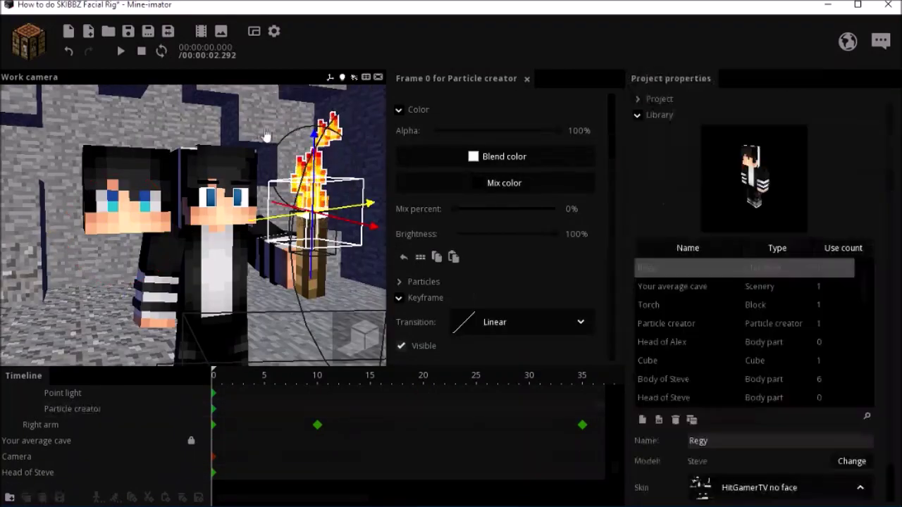
{"action": "left_click", "coordinate": [258, 137]}
{"action": "left_click_drag", "start_coordinate": [858, 290], "coordinate": [859, 383]}
{"action": "left_click", "coordinate": [708, 403]}
{"action": "scroll", "coordinate": [708, 405], "scroll_direction": "down", "scroll_amount": 1}
{"action": "left_click", "coordinate": [708, 401]}
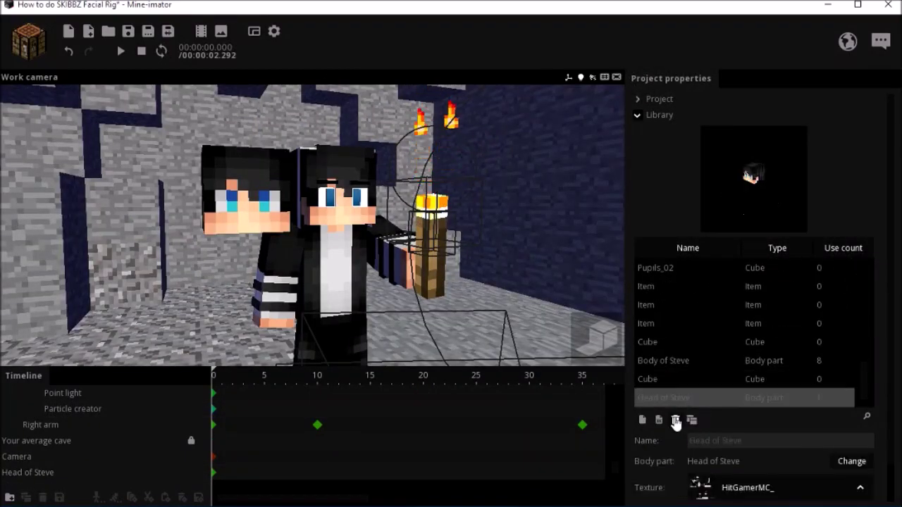
{"action": "left_click", "coordinate": [675, 420]}
Preview the animation through the active camera with high quality rendering, turn that rendering off again, and save the project
{"action": "left_click", "coordinate": [254, 31]}
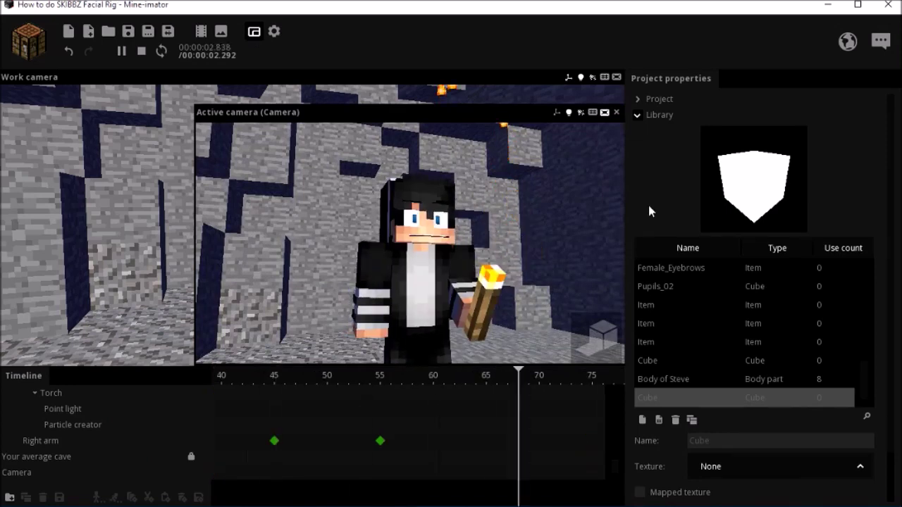
{"action": "left_click", "coordinate": [612, 339]}
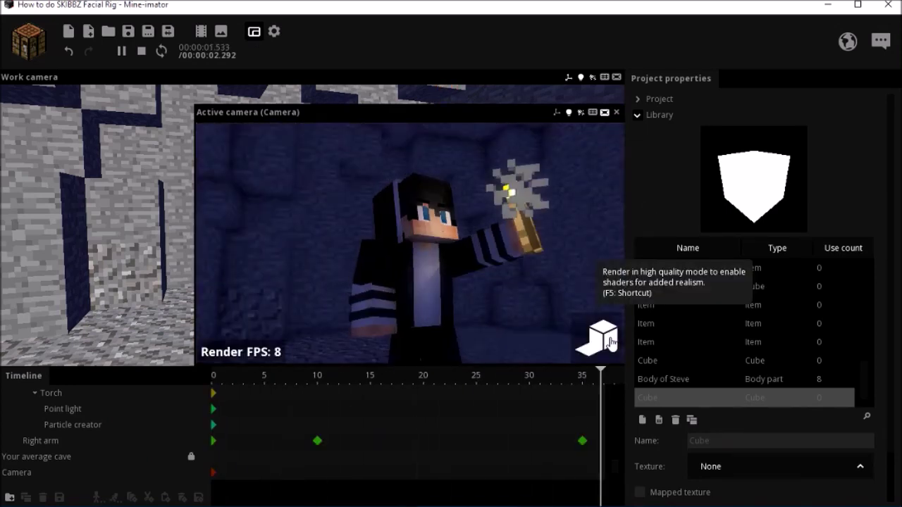
{"action": "left_click", "coordinate": [612, 339]}
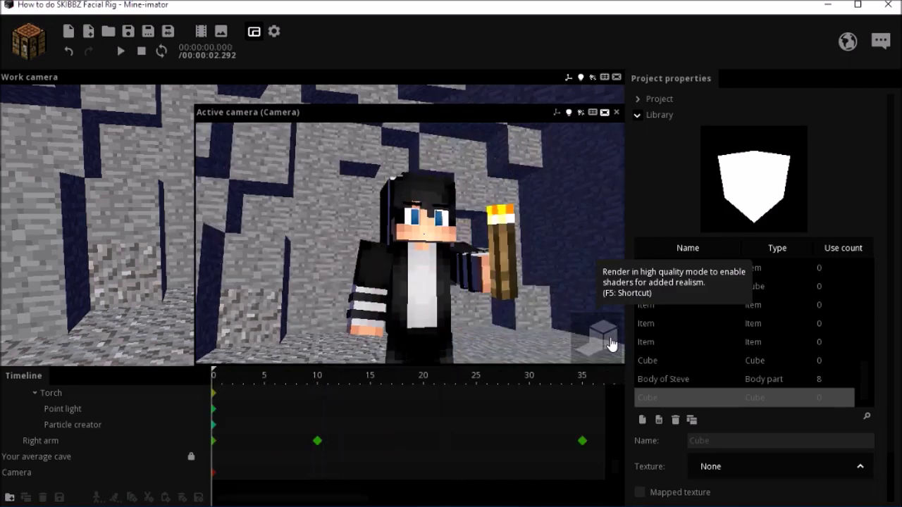
{"action": "key", "text": "ctrl+s"}
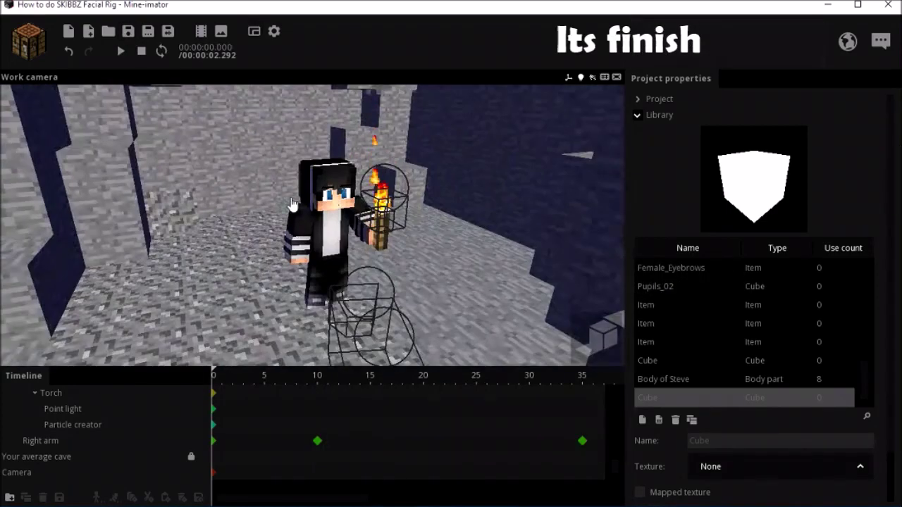
Load the stone1 sound from Local Disk (D:) into the audio track, place it at about frame 30, and play it back
{"action": "left_click", "coordinate": [107, 275]}
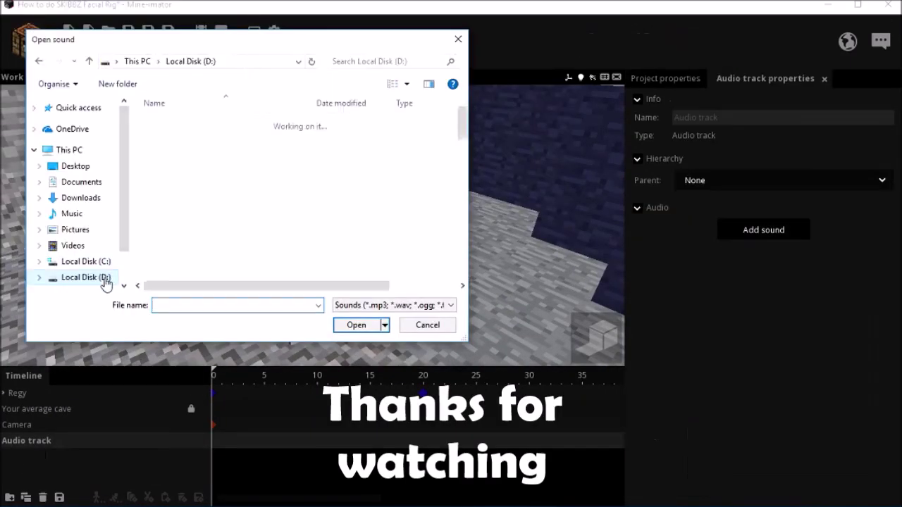
{"action": "double_click", "coordinate": [169, 123]}
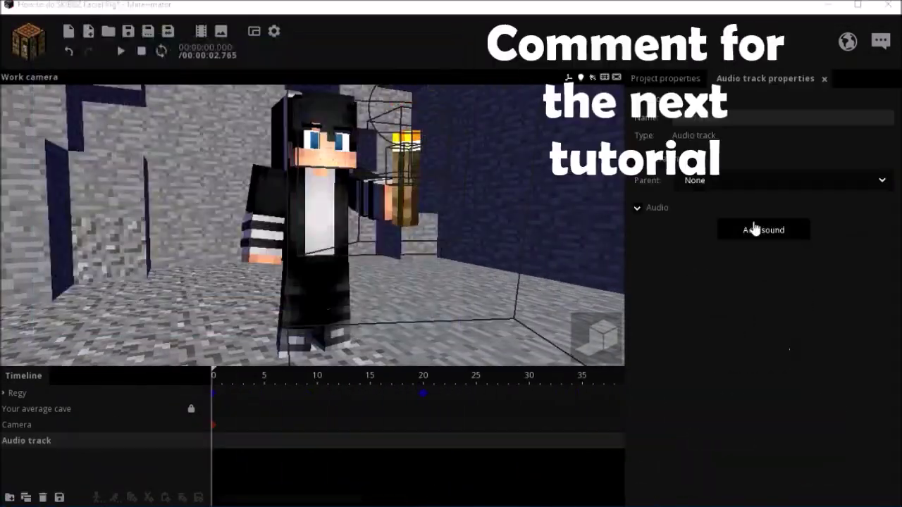
{"action": "left_click", "coordinate": [753, 227]}
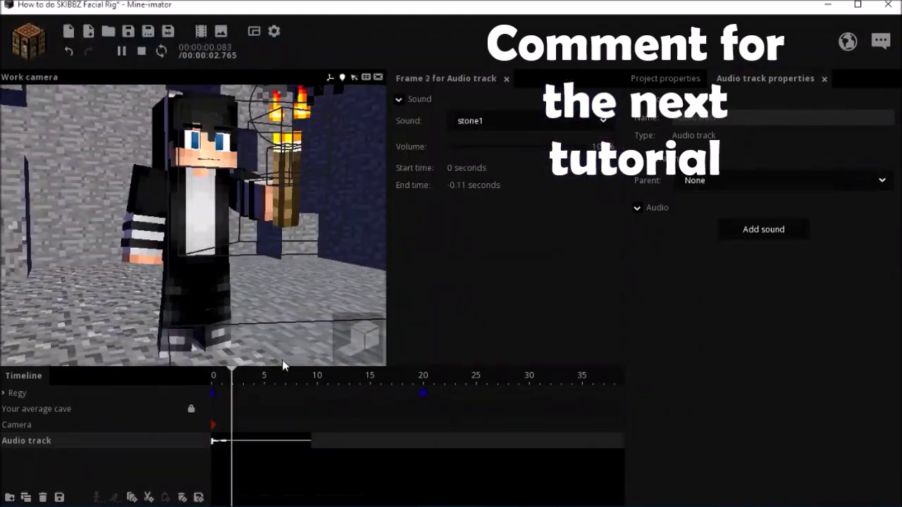
{"action": "left_click_drag", "start_coordinate": [213, 441], "coordinate": [467, 446]}
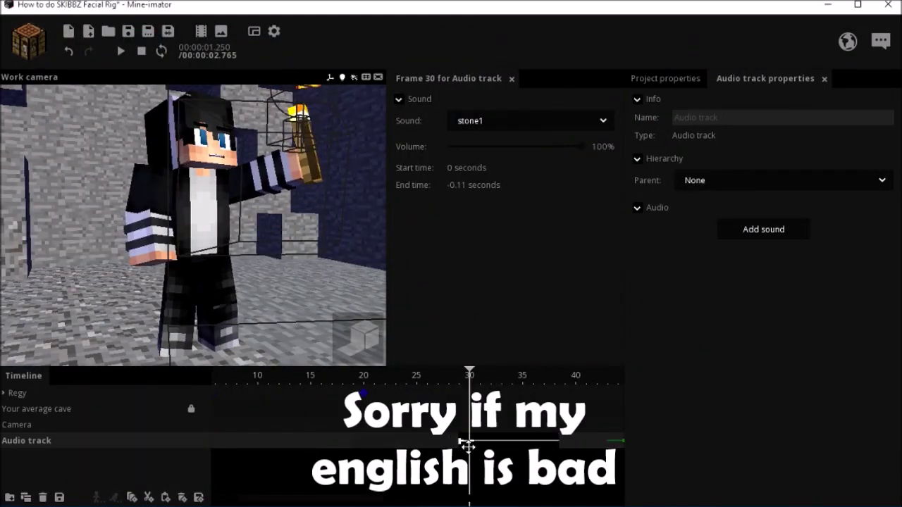
{"action": "key", "text": "space"}
{"action": "key", "text": "space"}
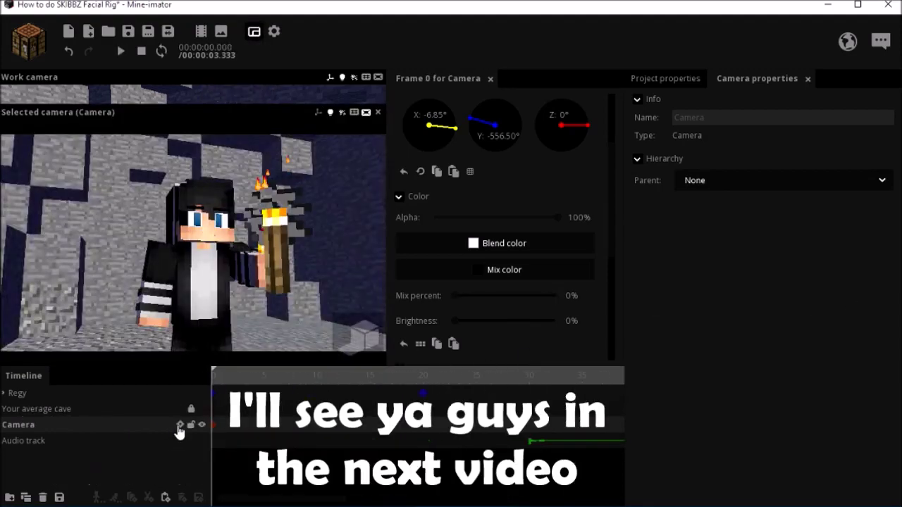
Save the project, export the movie as How to do SKIBBZ Facial Rig in the Mine-Imator Animations folder, and view it
{"action": "scroll", "coordinate": [483, 209], "scroll_direction": "down", "scroll_amount": 5}
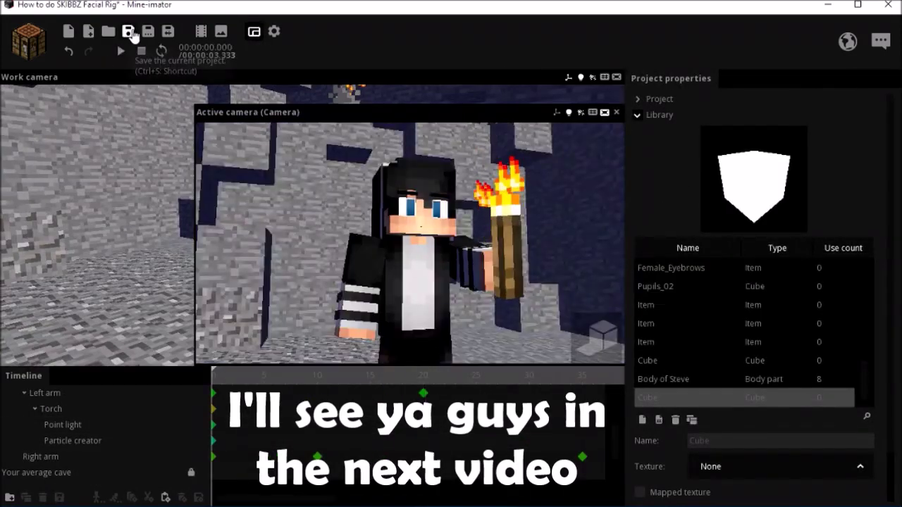
{"action": "left_click", "coordinate": [128, 31]}
{"action": "type", "text": "How to do SKIBBZ Facial Rig"}
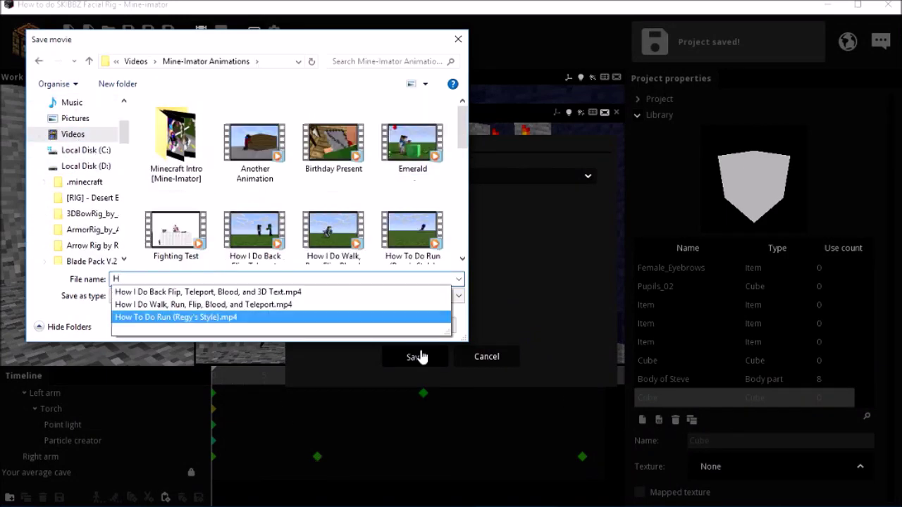
{"action": "left_click", "coordinate": [360, 325]}
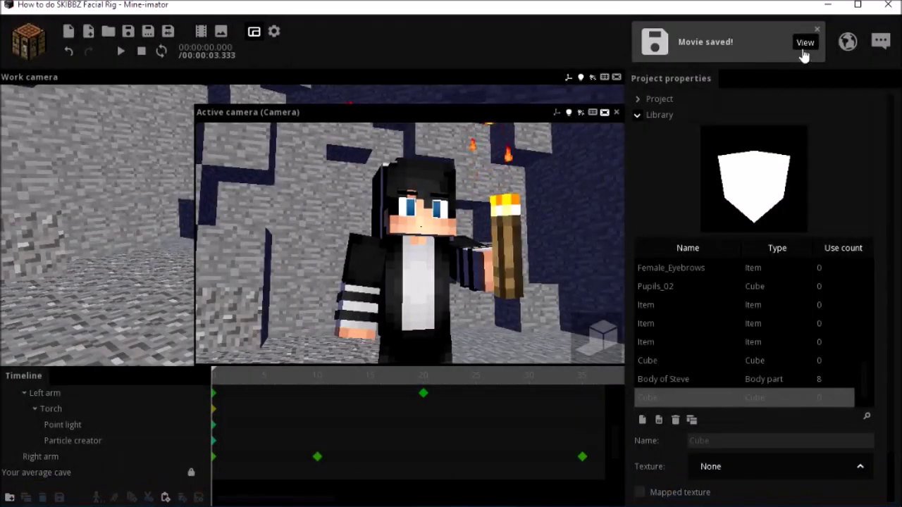
{"action": "left_click", "coordinate": [803, 50]}
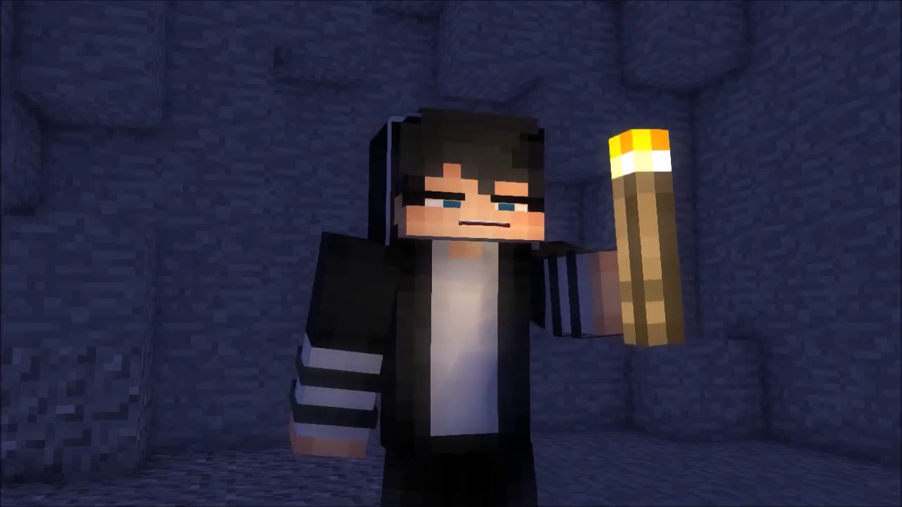